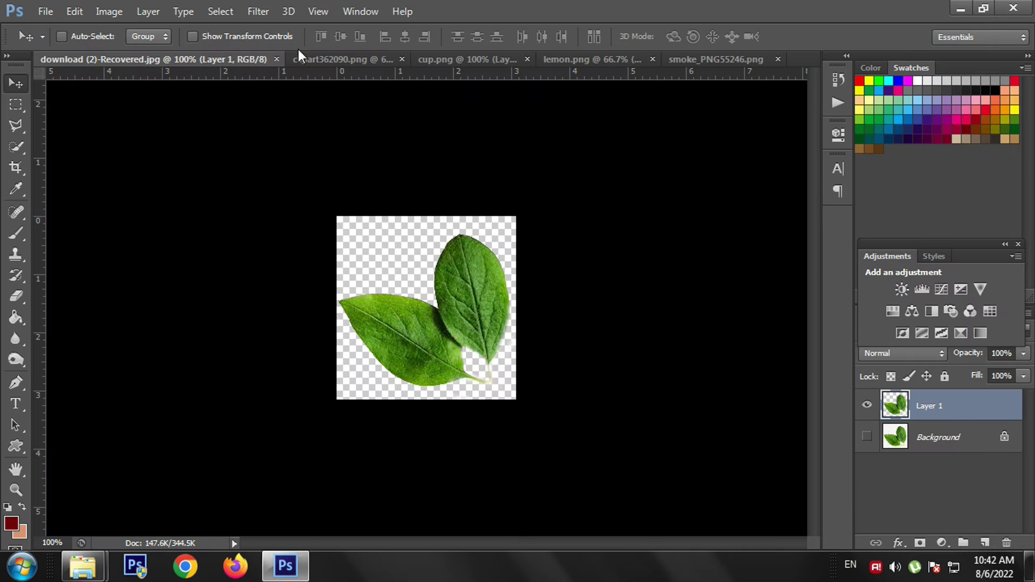
Step: Look through the open source images of the whole lemon, the cup, the sliced lemon and the smoke
click(318, 57)
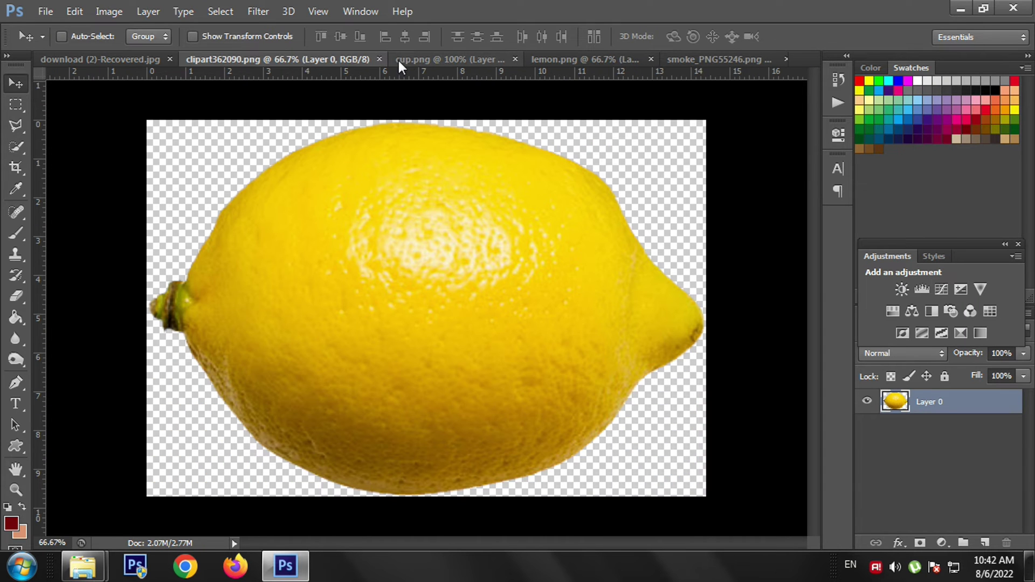
click(432, 60)
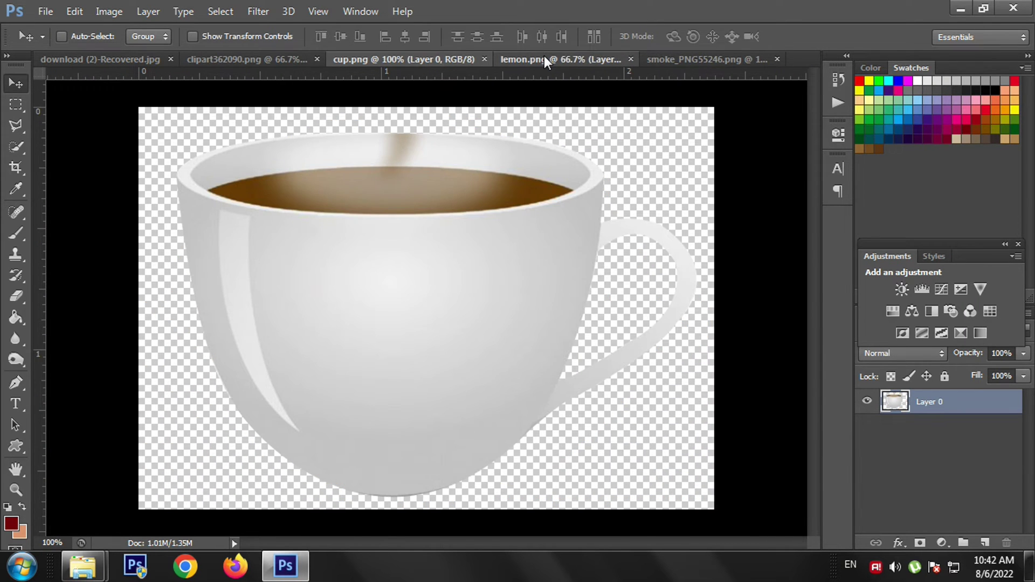
click(545, 56)
click(704, 57)
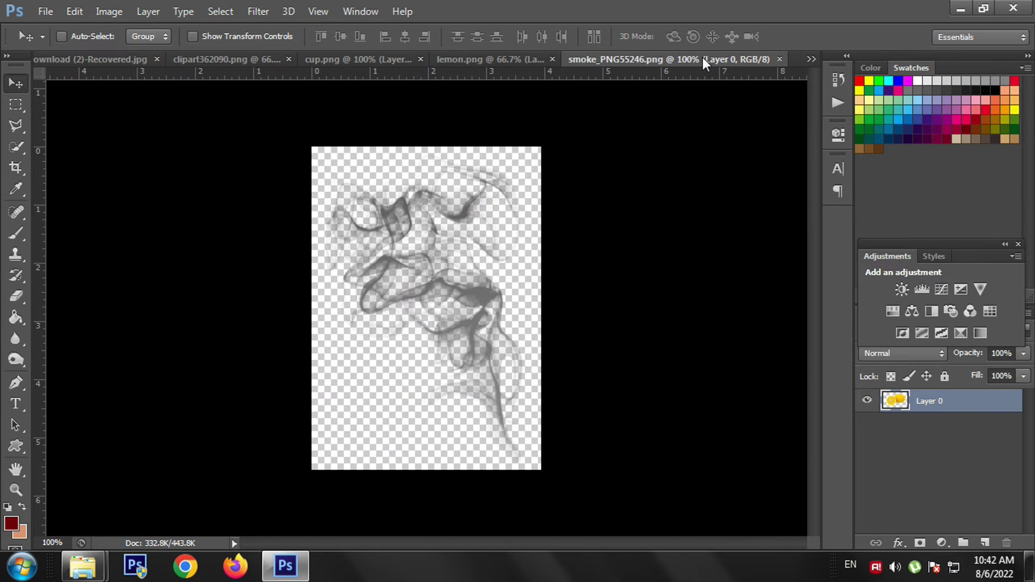
Step: Create a new 9 × 12 inch document at 300 pixels/inch in CMYK Color with a white background
click(45, 11)
click(53, 23)
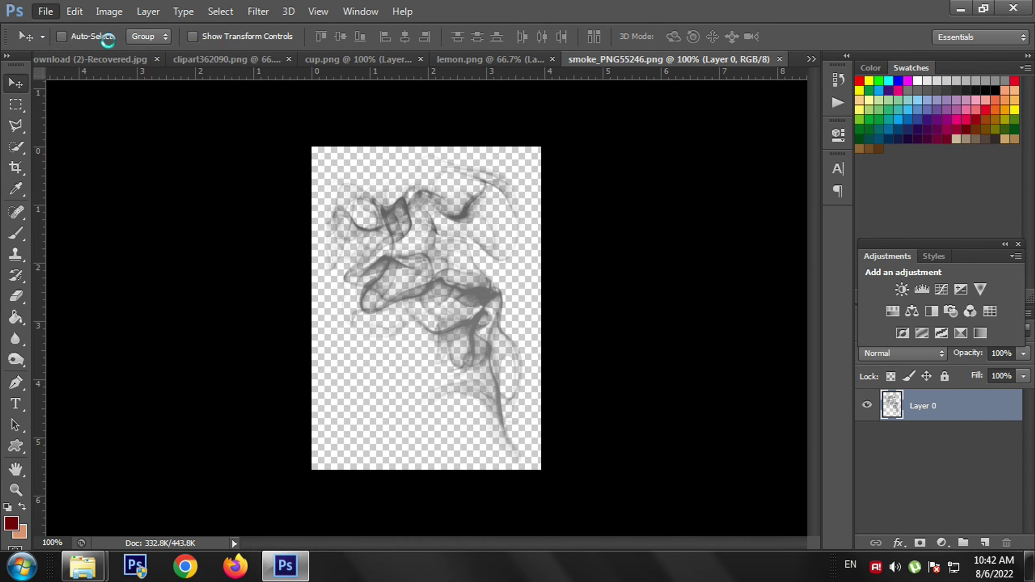
key(Tab)
key(Tab)
key(Tab)
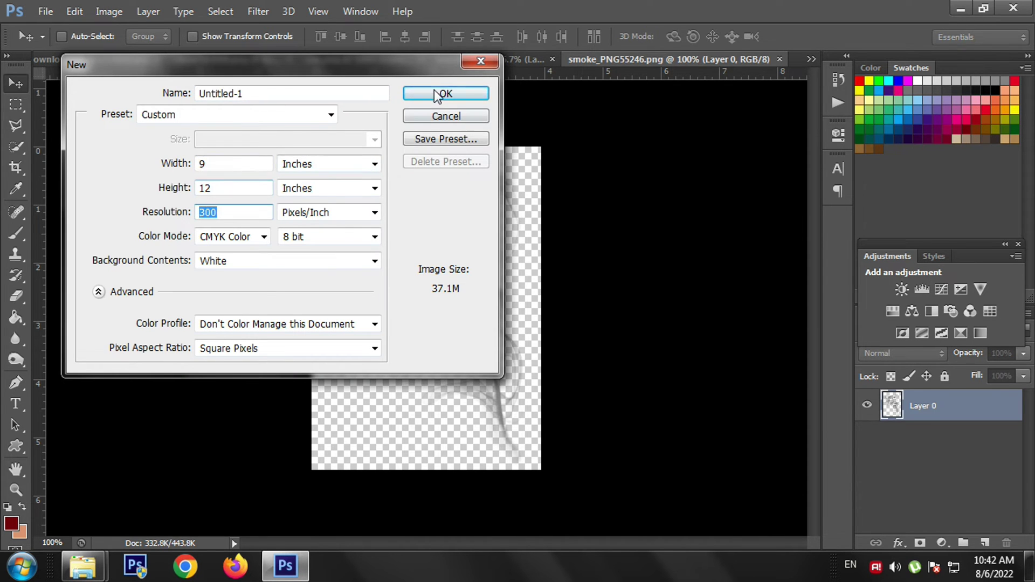
click(436, 93)
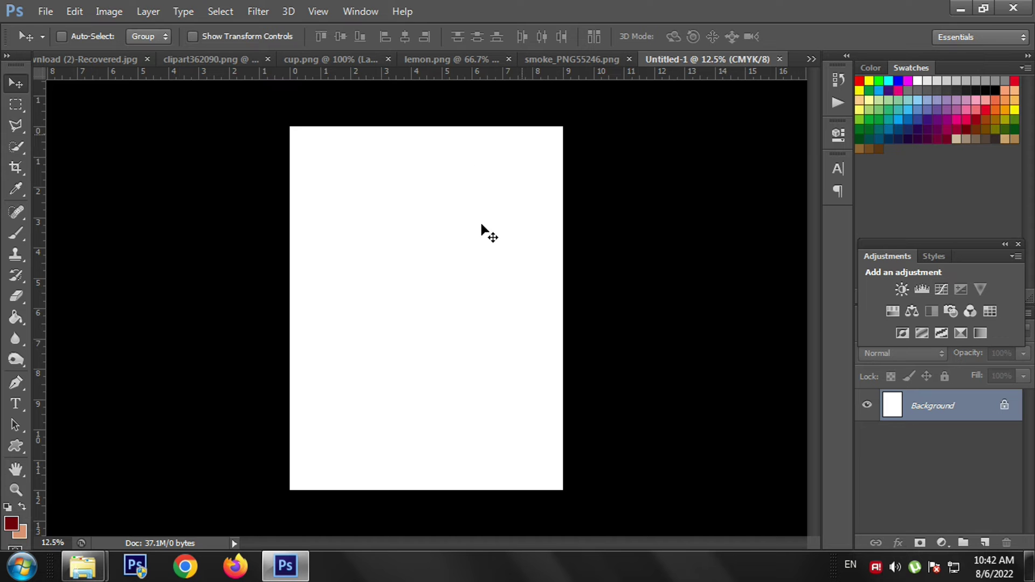
click(939, 541)
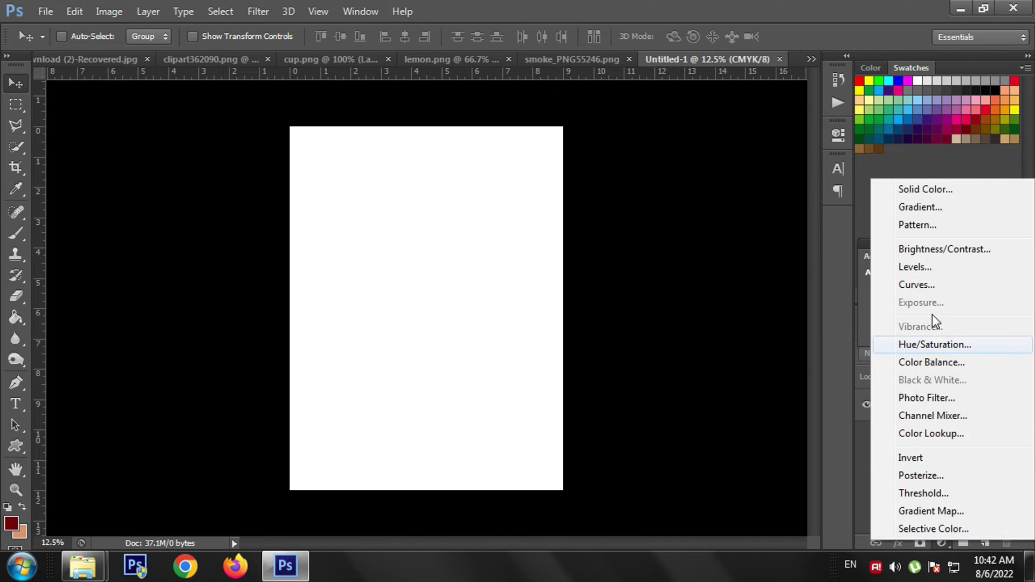
click(914, 208)
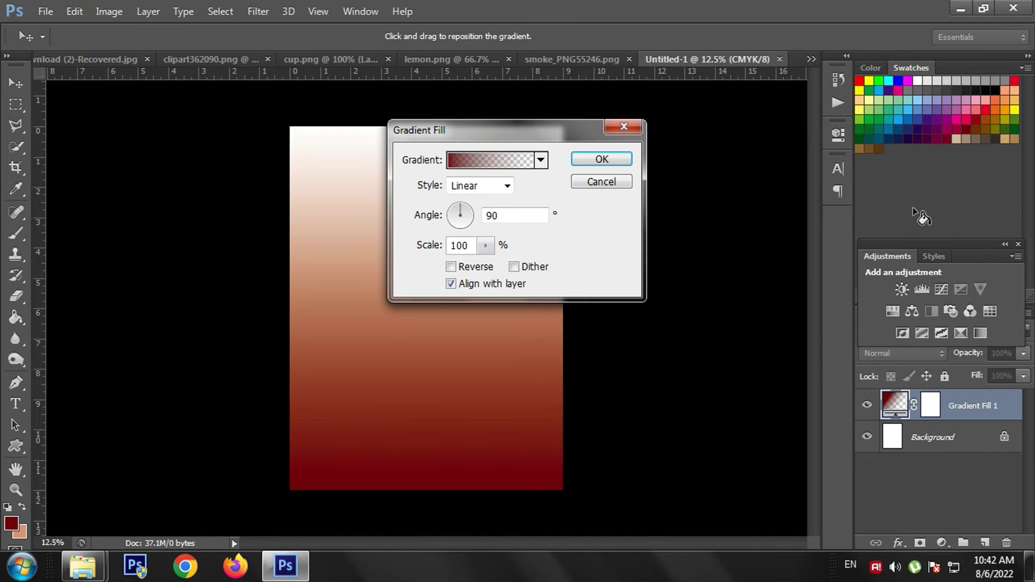
click(617, 180)
Step: Set the foreground color to bright yellow (#fffa01) and the background color to near-white (#fefefe)
click(7, 523)
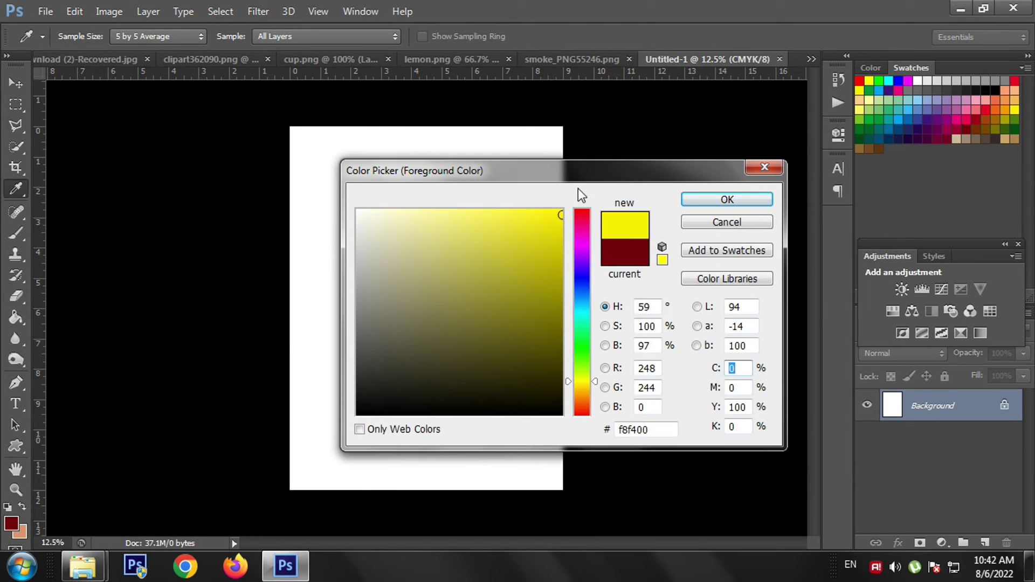
click(562, 210)
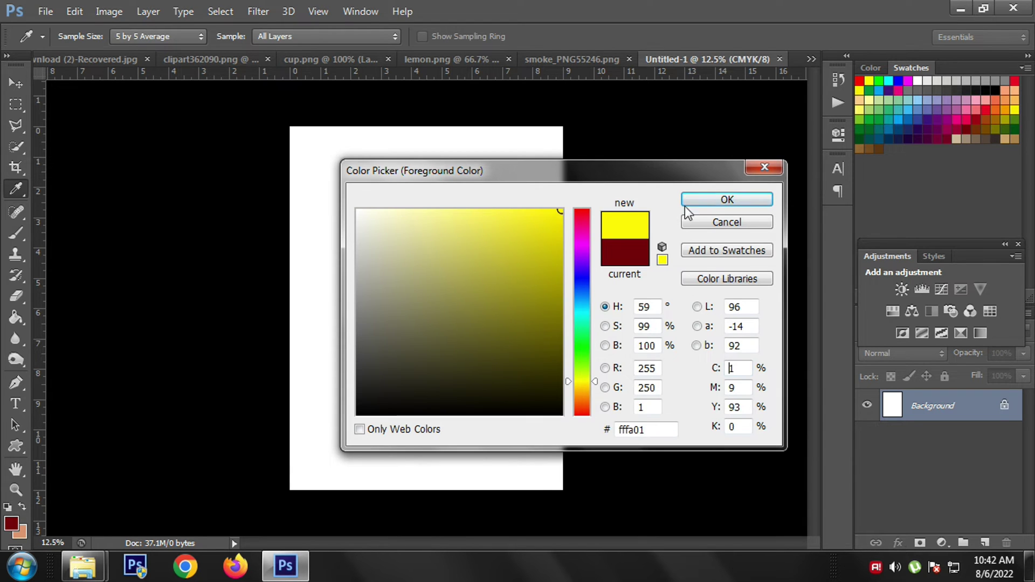
click(707, 200)
click(21, 507)
click(11, 521)
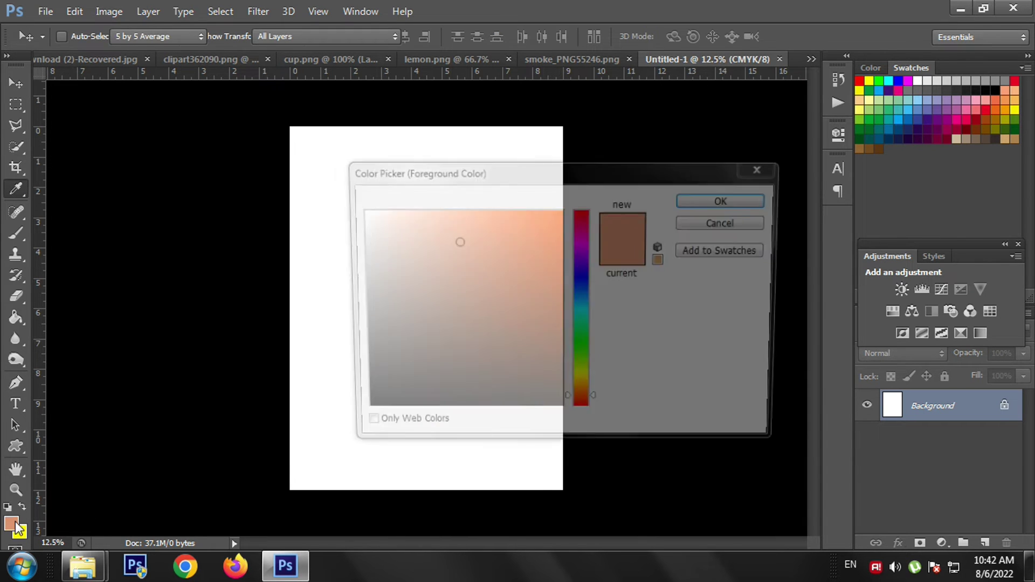
click(355, 210)
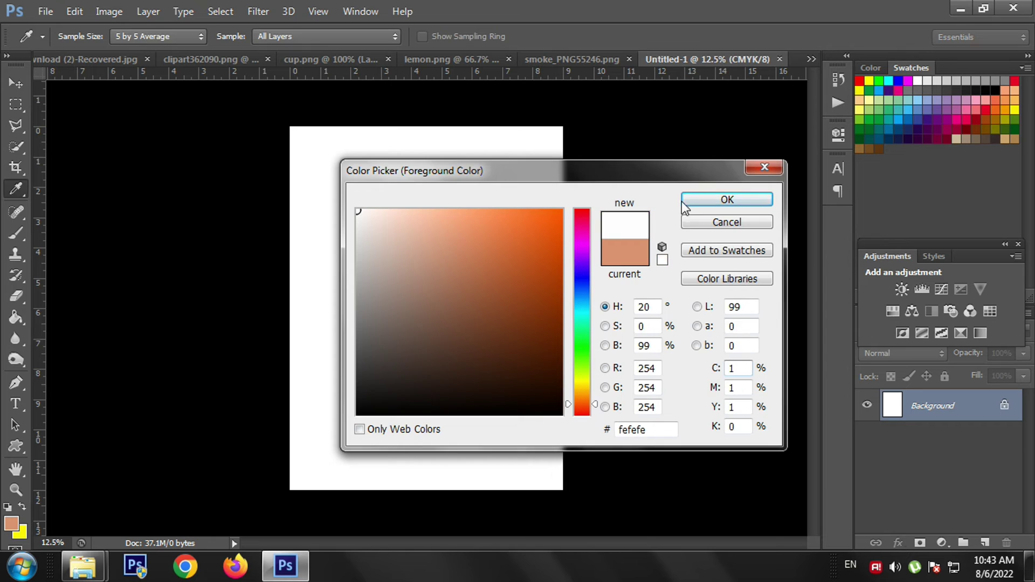
click(682, 201)
key(v)
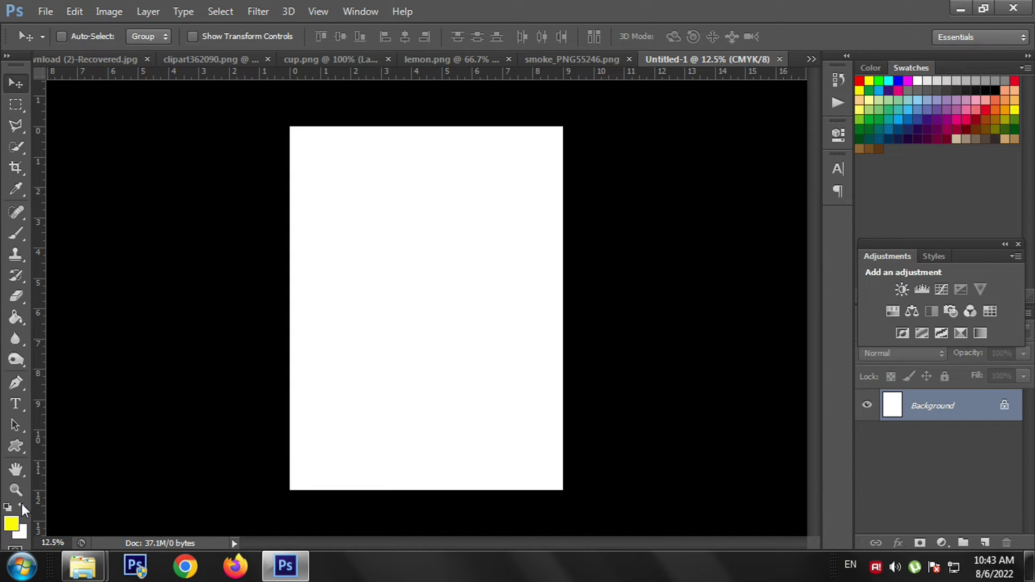
Step: Add a yellow-to-transparent gradient fill layer with Radial style, angle 150.95°, scale 90% and Reverse enabled
click(941, 543)
click(931, 207)
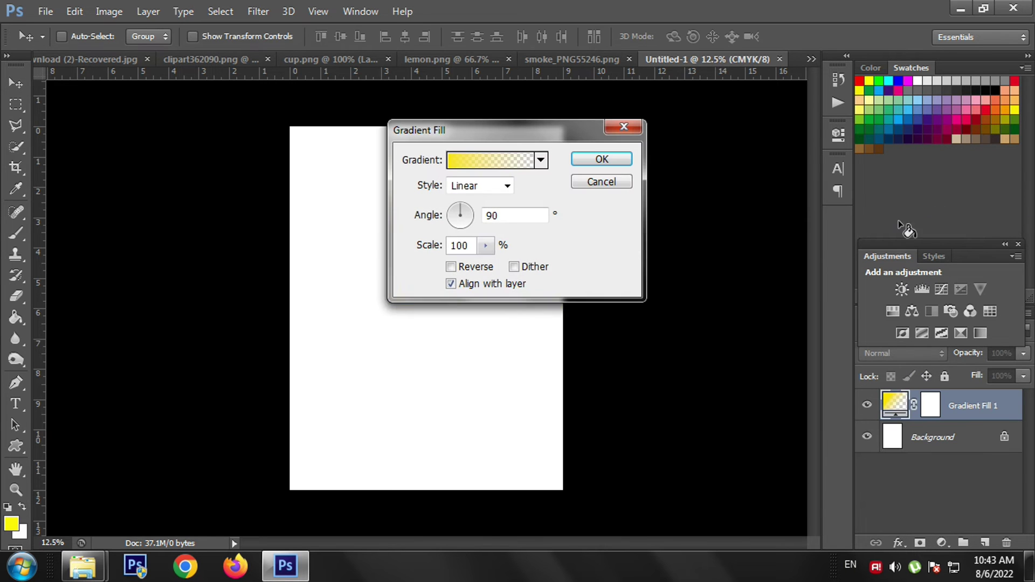
click(479, 185)
click(462, 211)
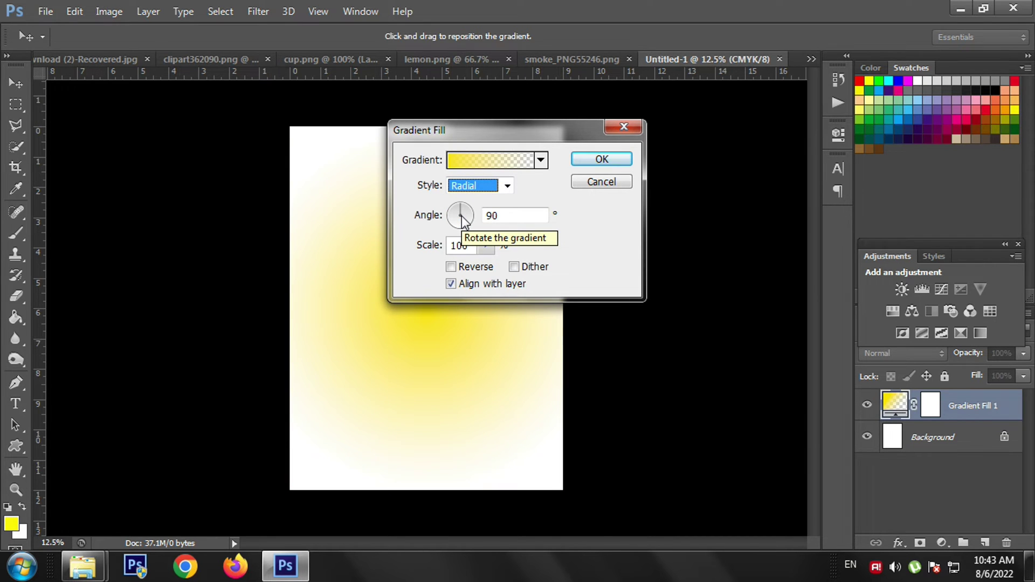
click(456, 215)
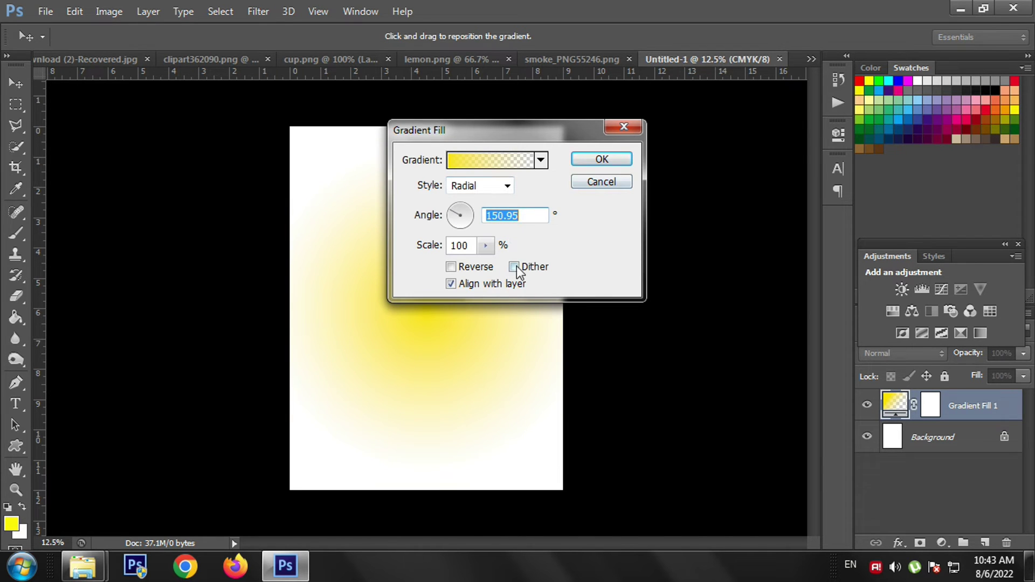
click(452, 266)
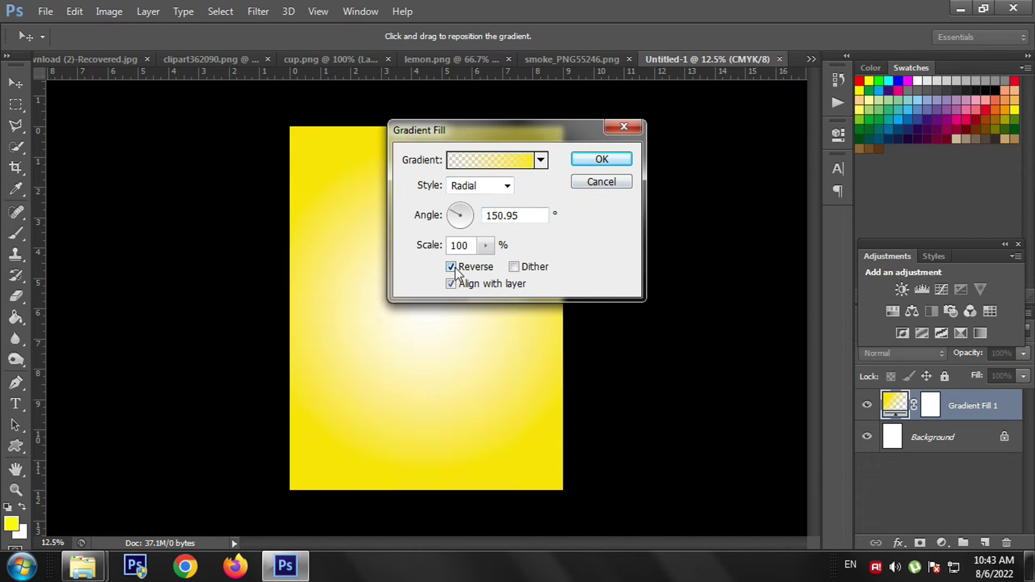
click(488, 247)
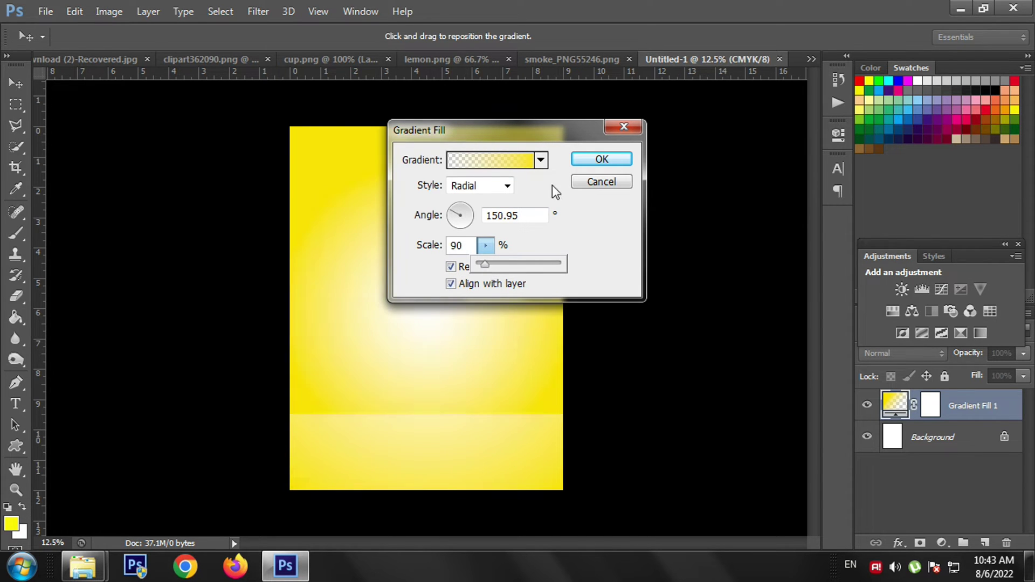
click(601, 159)
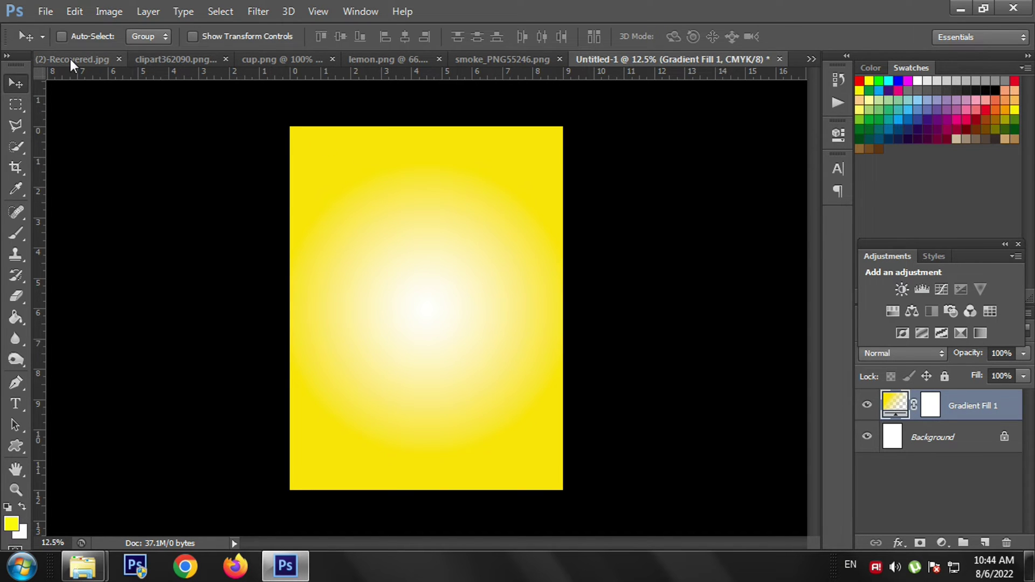
Step: Bring the coffee cup from cup.png into the middle of the yellow gradient document
click(382, 63)
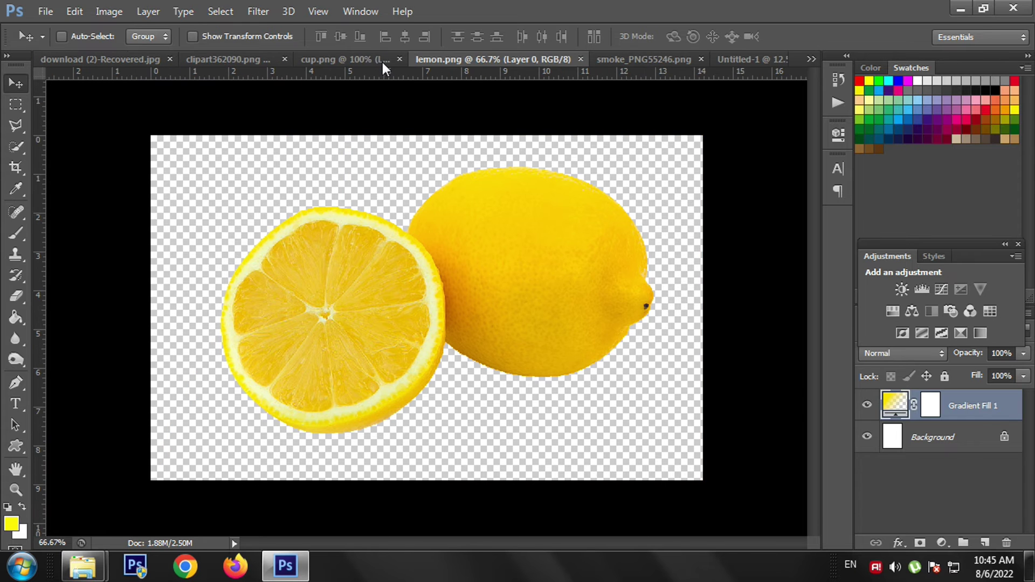
click(264, 63)
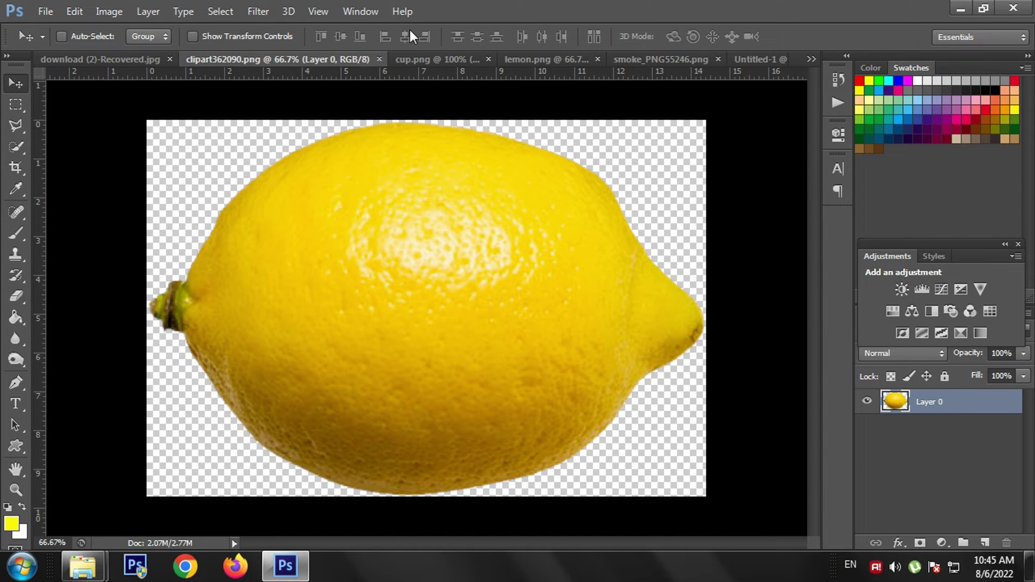
click(418, 60)
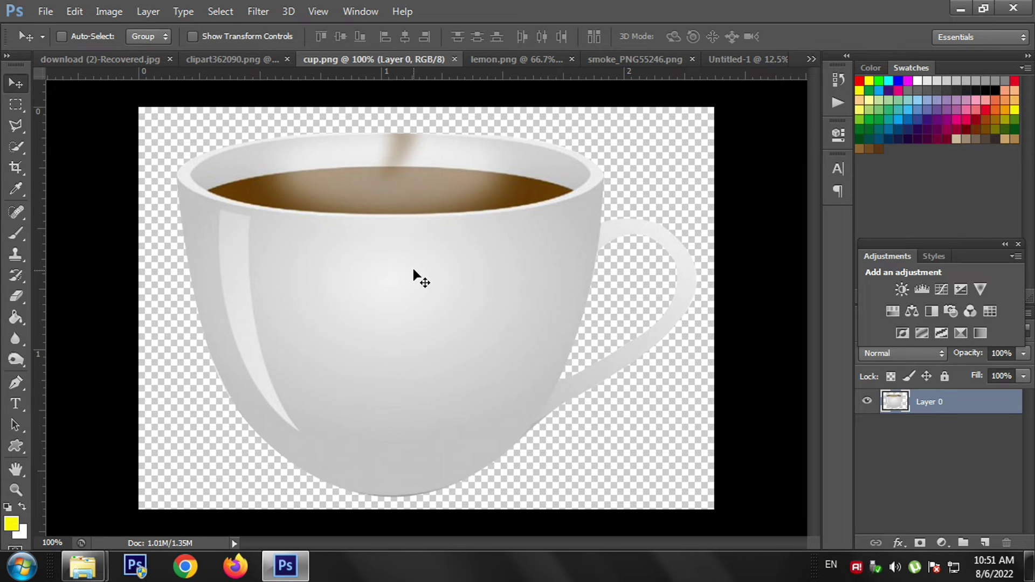
drag(424, 265, 412, 331)
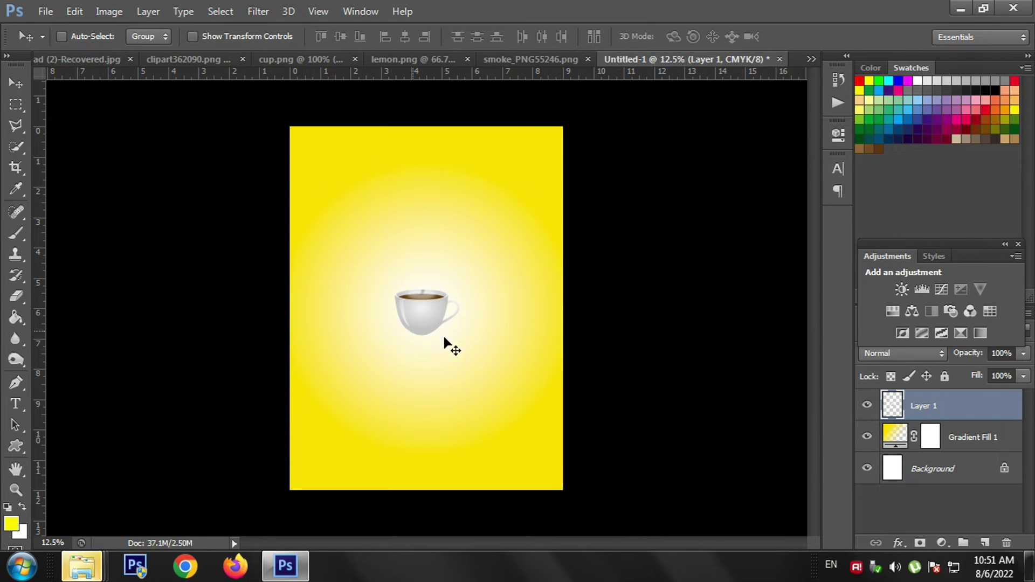
Step: Enlarge the cup to about 313% and place it slightly below the center of the page
key(ctrl+t)
drag(459, 335, 471, 374)
key(ctrl+z)
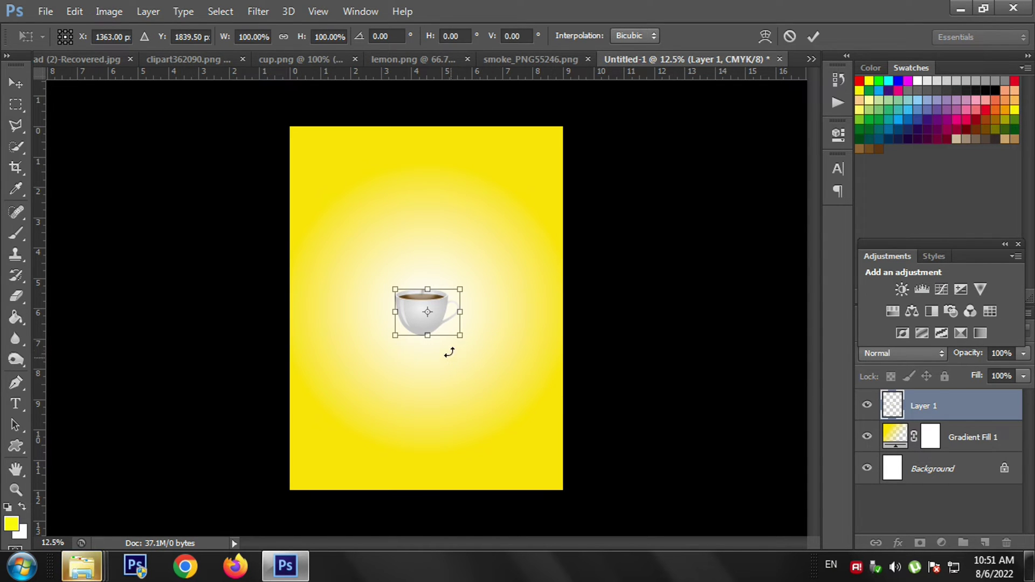
drag(462, 338, 461, 362)
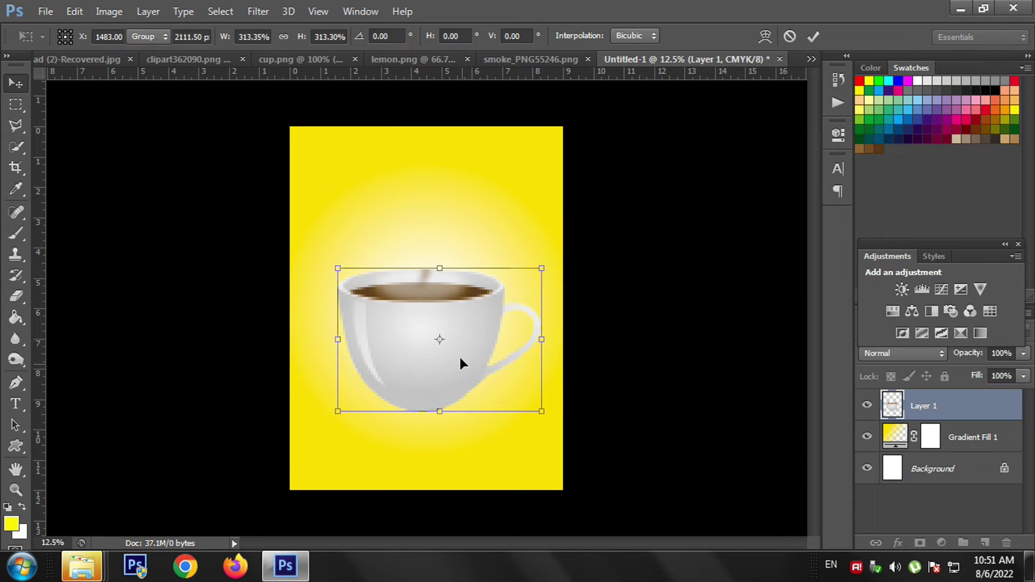
key(Return)
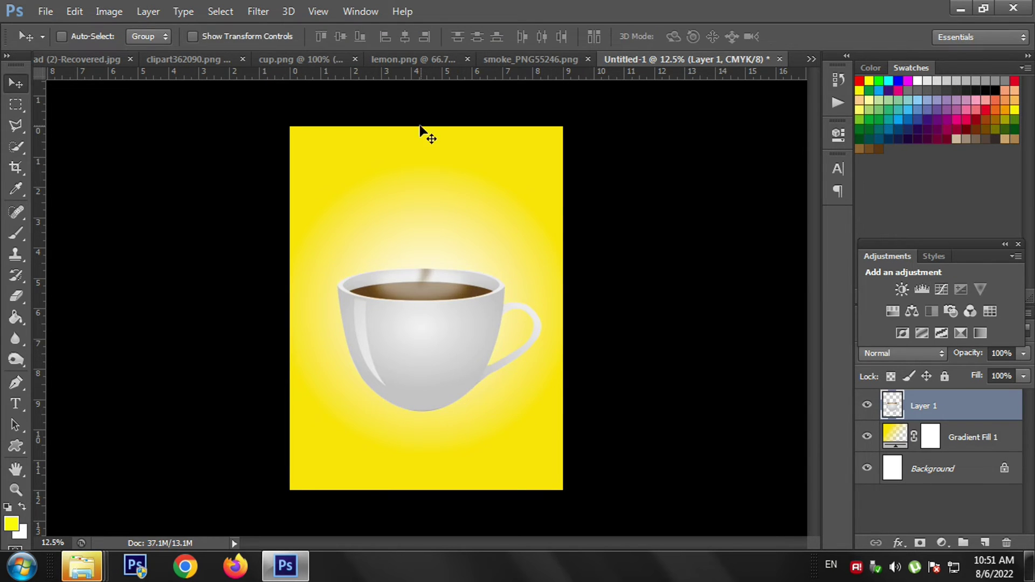
Step: Copy the pointed part of the whole lemon in clipart362090.png, without its stem end, into the cup document as a new layer
click(409, 61)
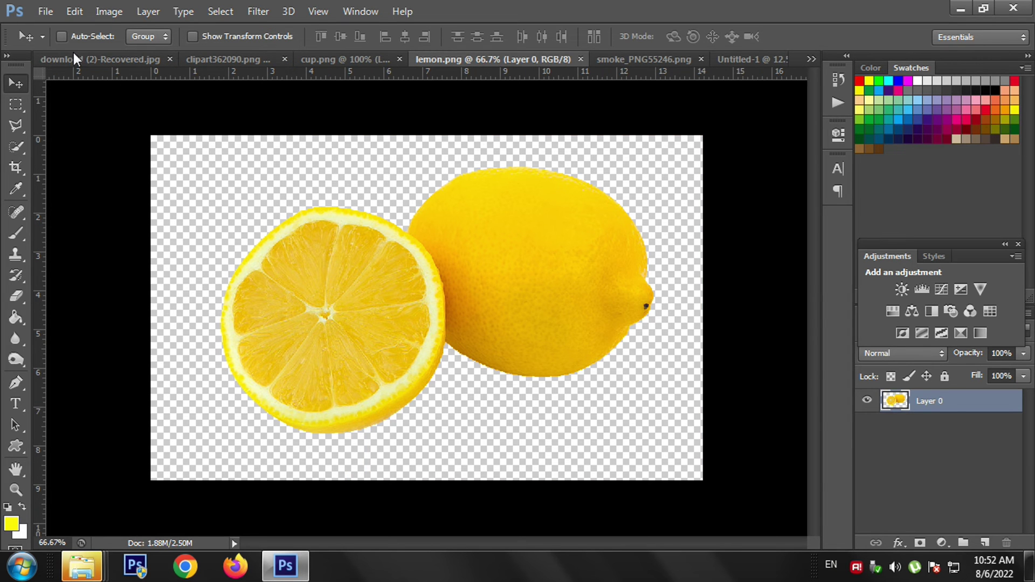
click(207, 58)
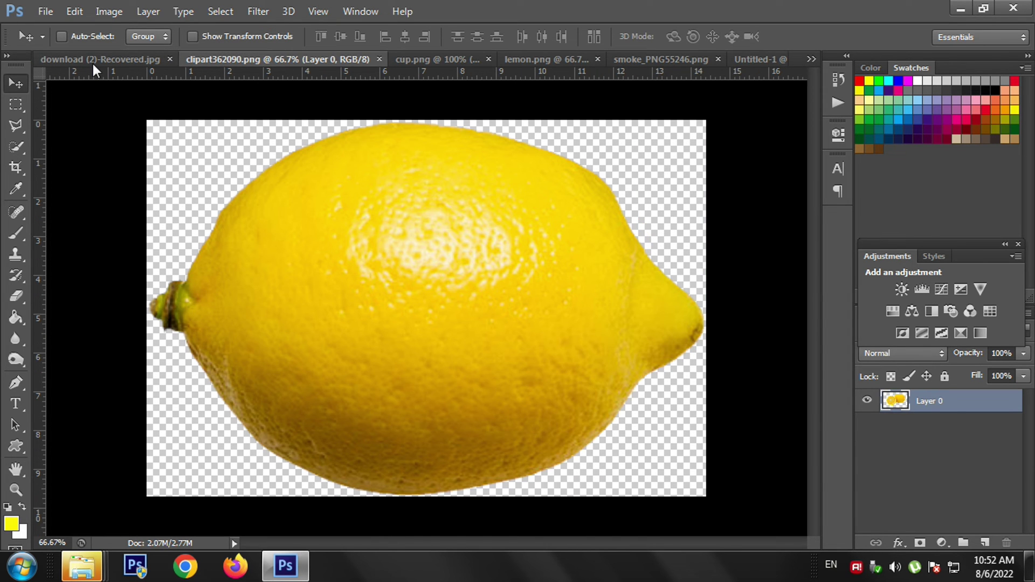
click(15, 104)
drag(330, 119, 723, 501)
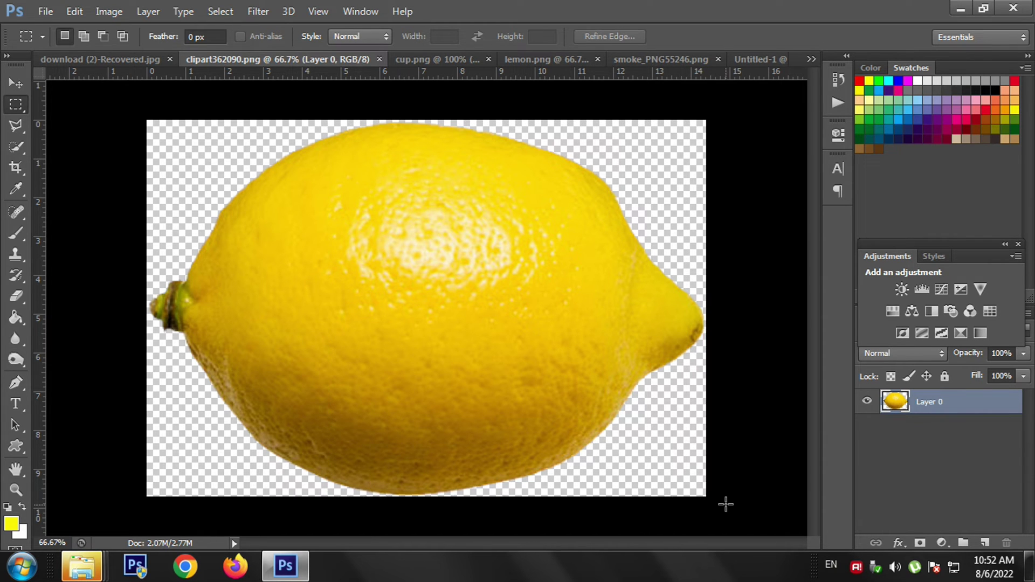
click(757, 59)
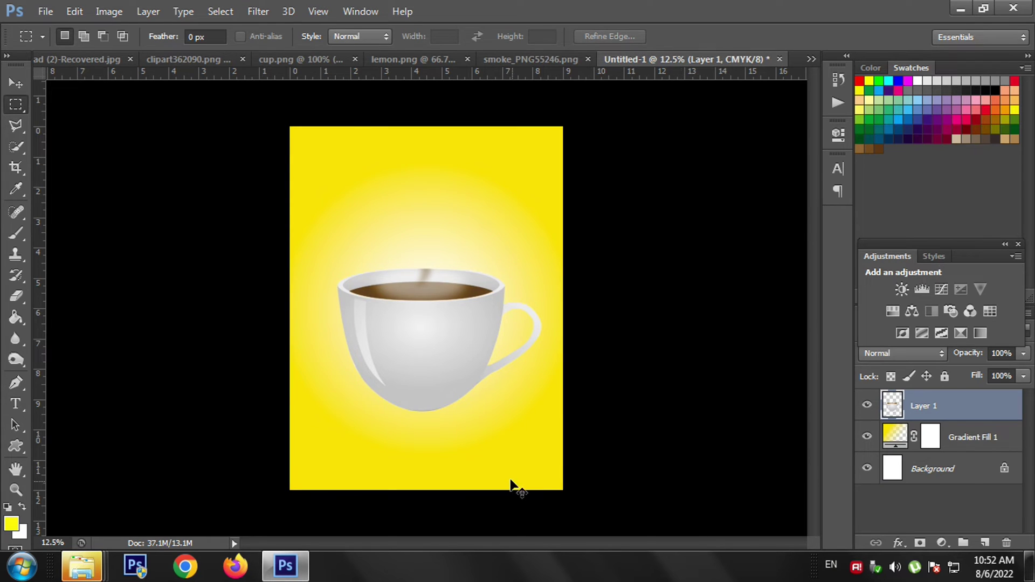
key(ctrl+shift+alt+n)
Step: Rotate the lemon piece about 90° so its tip points down, mirrored horizontally, and place it over the cup's front
key(ctrl+t)
drag(464, 385, 339, 372)
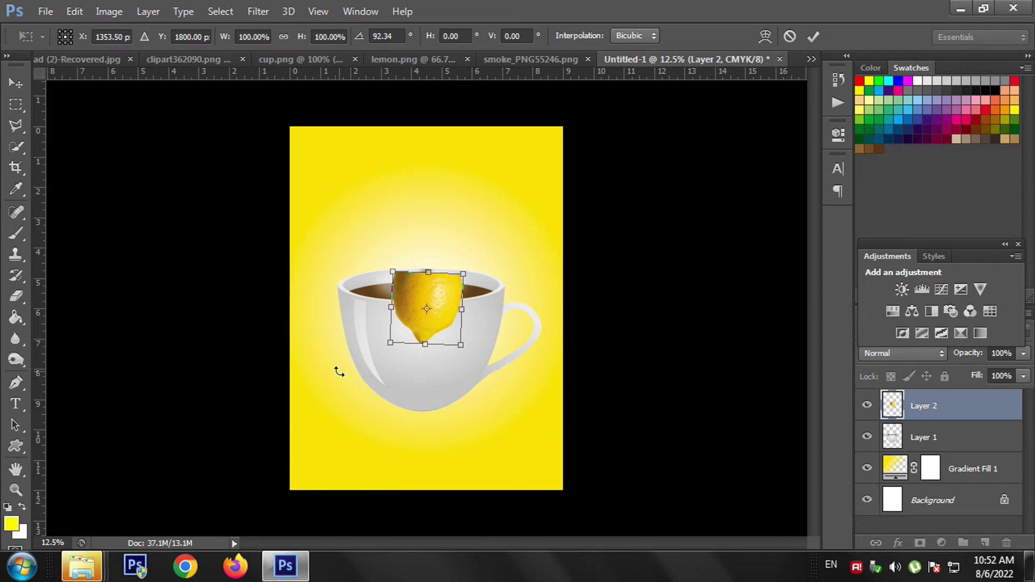
right_click(403, 314)
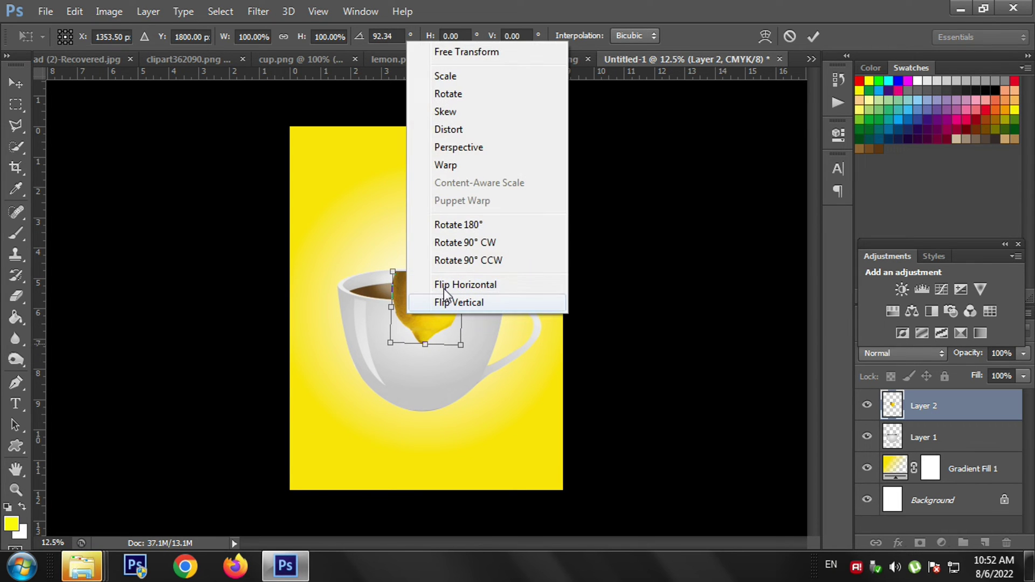
click(445, 286)
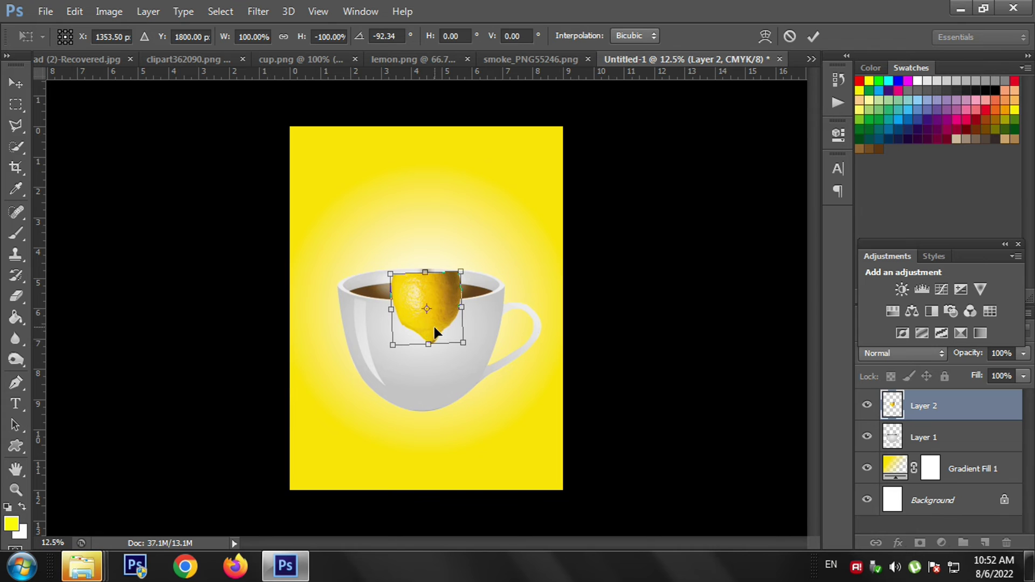
drag(434, 367, 444, 364)
drag(432, 322, 432, 341)
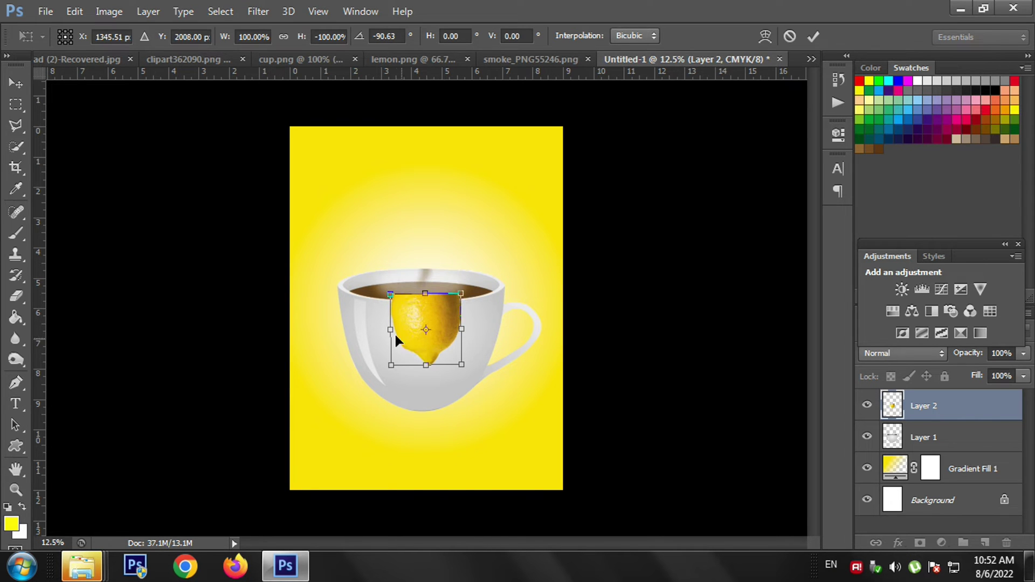
Step: Enlarge the lemon piece to about 273% and position it so it covers the cup's body
drag(462, 367, 494, 439)
drag(469, 377, 468, 399)
drag(334, 273, 326, 266)
key(Left)
key(Left)
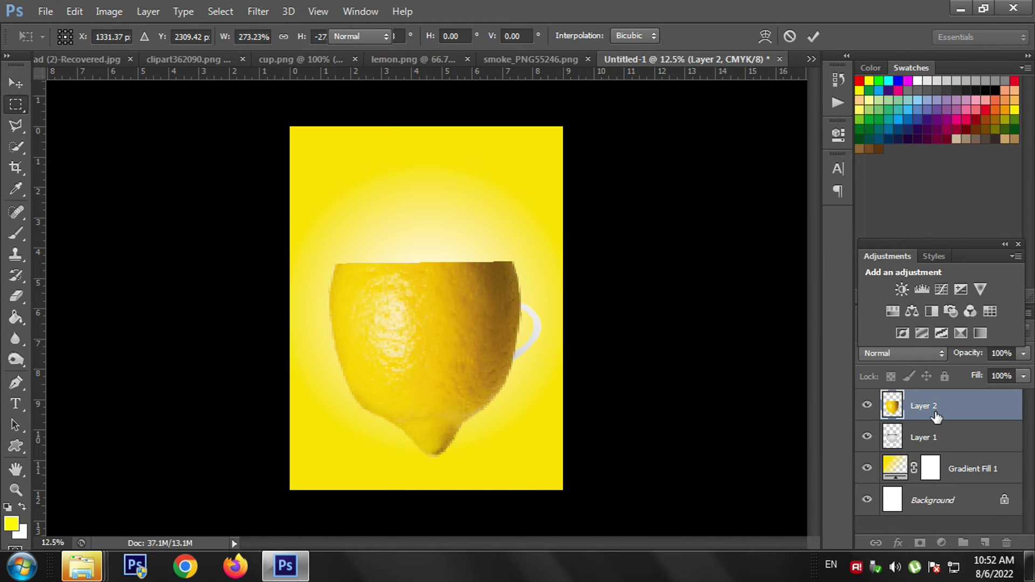
Step: Clip the lemon piece to the cup layer, and duplicate it as an unclipped layer above
right_click(936, 412)
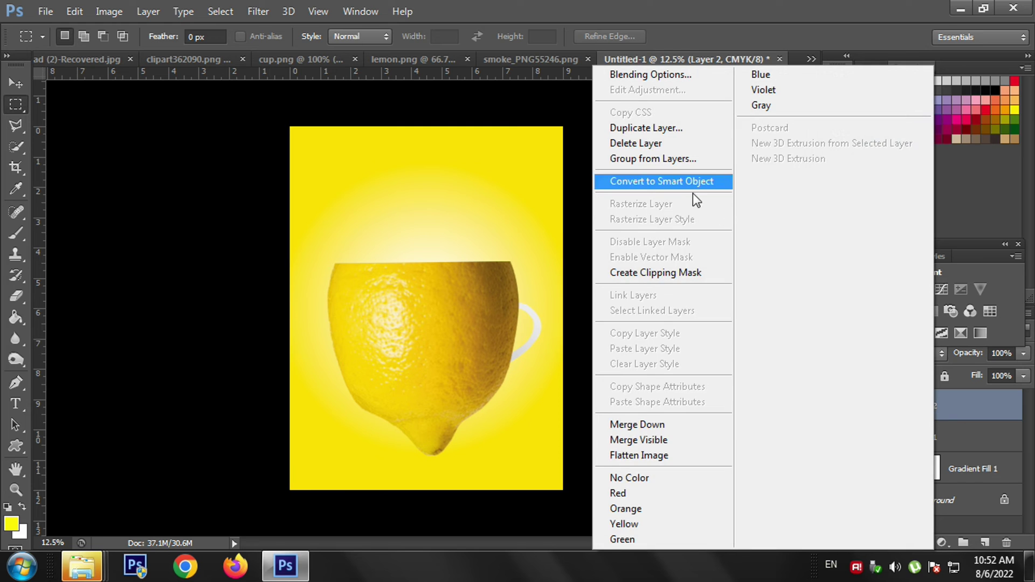
click(668, 273)
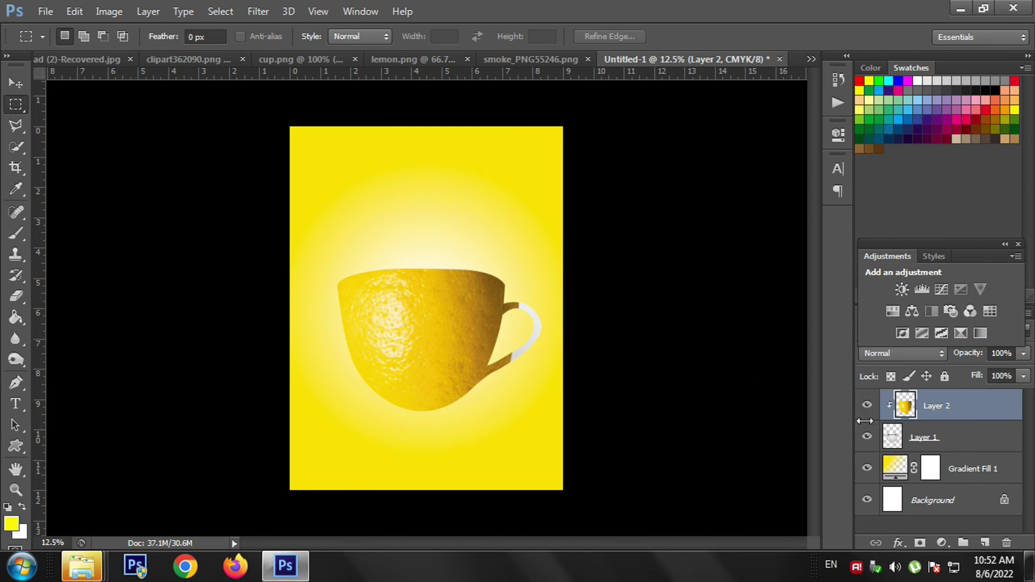
key(ctrl+j)
key(ctrl+alt+g)
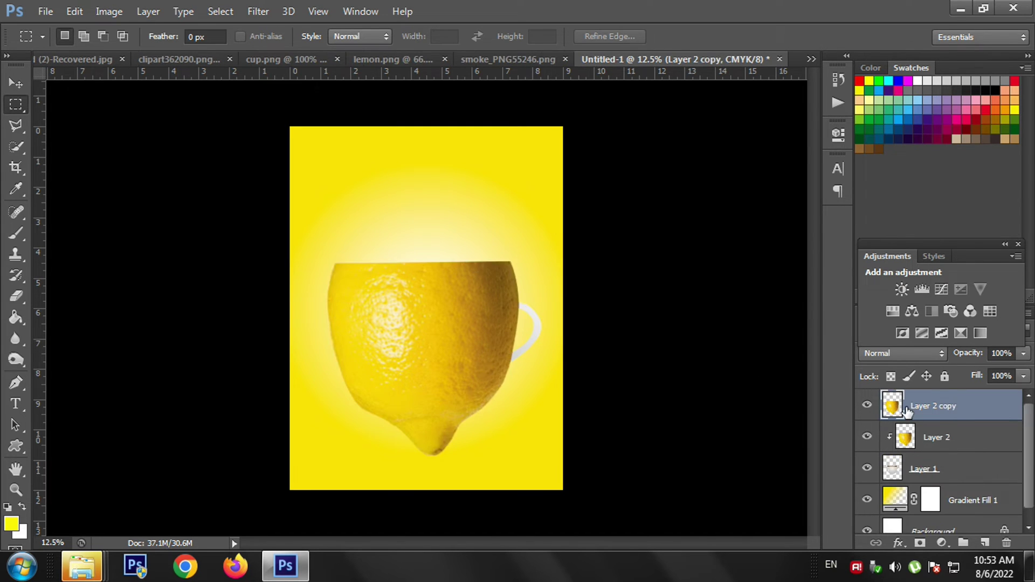
Step: Shift the duplicate lemon piece horizontally so it covers the cup's handle, and clip it to the cup
key(ctrl+t)
drag(463, 368, 492, 371)
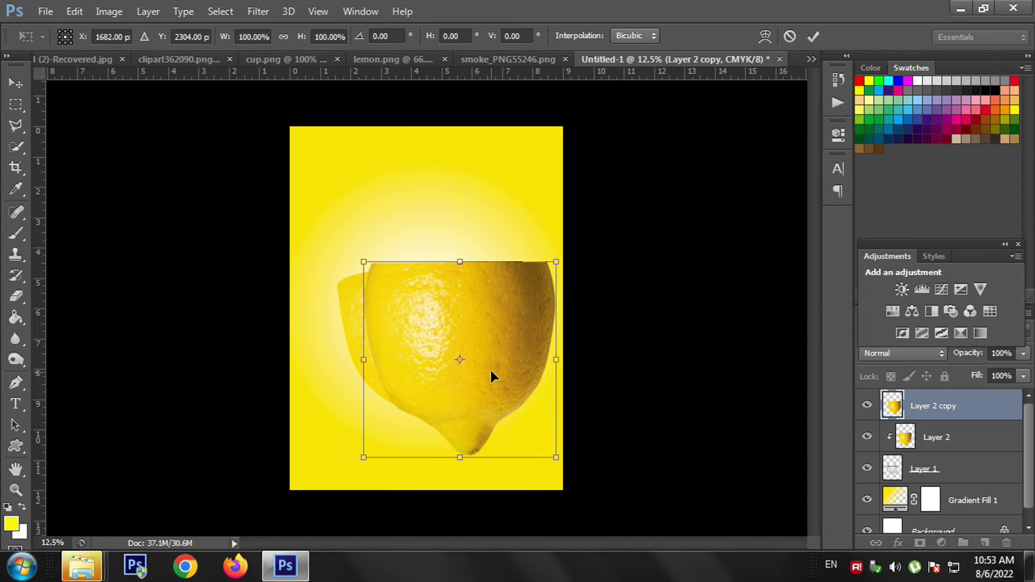
drag(503, 380, 507, 384)
key(m)
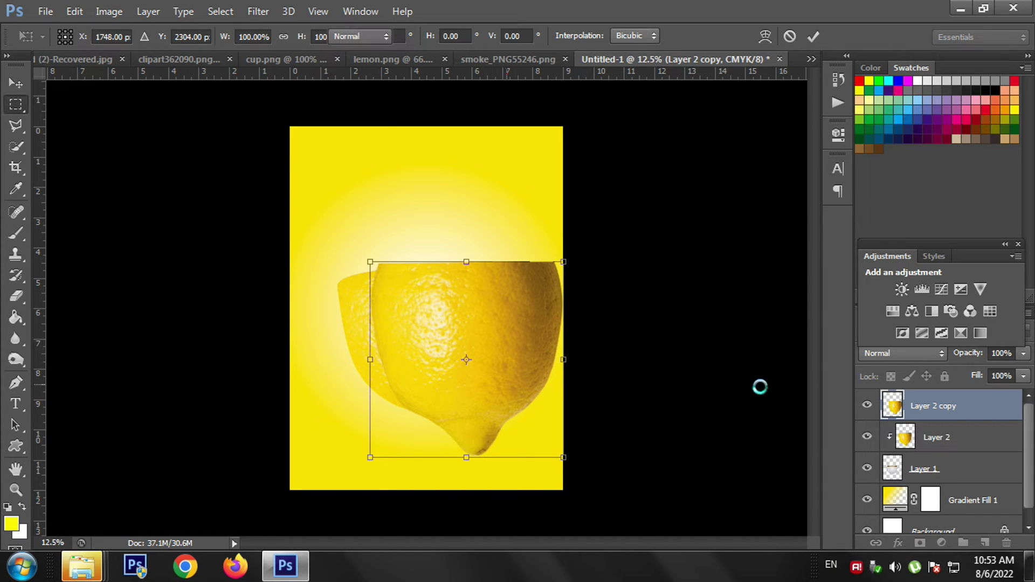
right_click(937, 405)
click(667, 273)
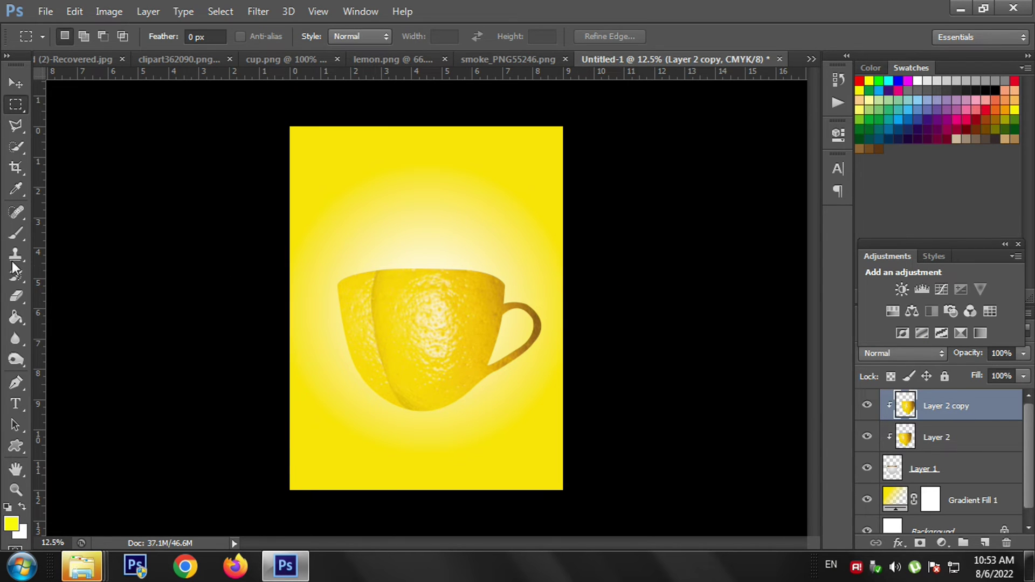
Step: Erase the hard curved edge of the duplicate lemon piece on the cup's body with a soft 300 px Eraser
click(16, 296)
click(83, 37)
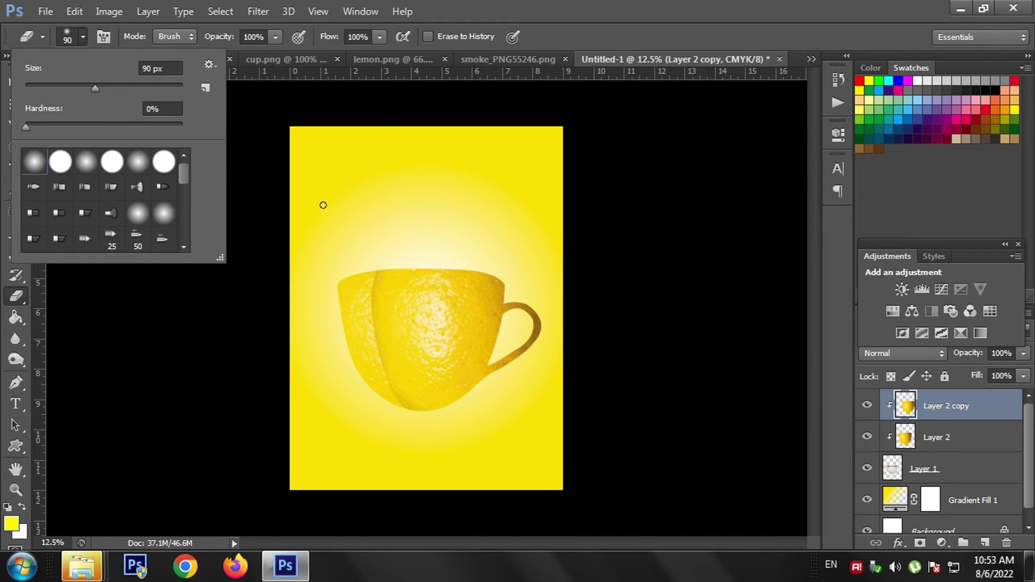
click(83, 36)
key(bracketright)
key(bracketright)
key(bracketright)
key(bracketright)
key(bracketright)
key(bracketright)
key(bracketright)
mouse_move(378, 276)
mouse_down()
mouse_move(379, 358)
mouse_move(370, 299)
mouse_up()
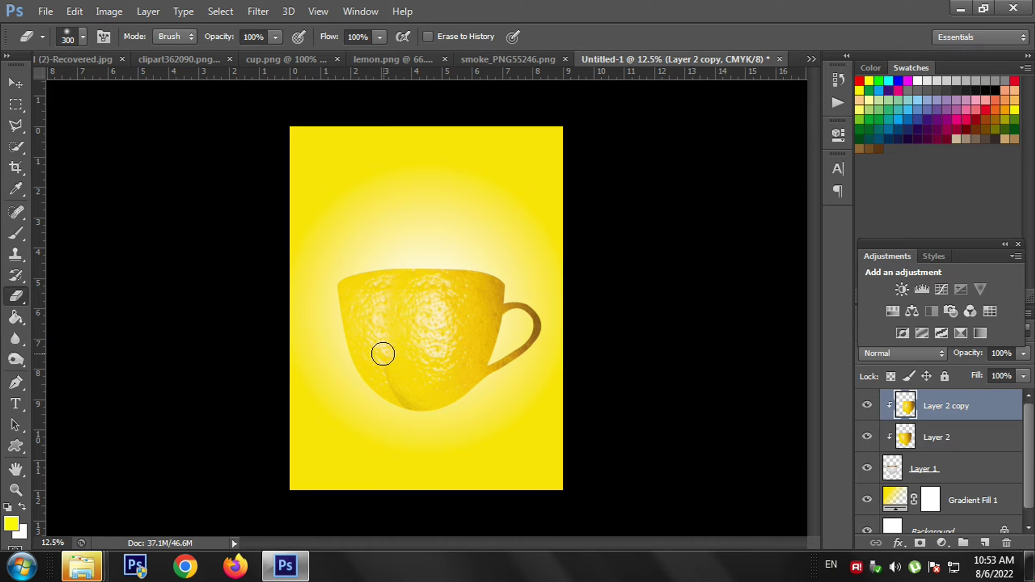
mouse_move(402, 397)
mouse_down()
mouse_move(413, 409)
mouse_move(388, 393)
mouse_move(418, 406)
mouse_up()
Step: Switch to the lemon.png document and activate the Pen tool with the view at 100%
click(394, 60)
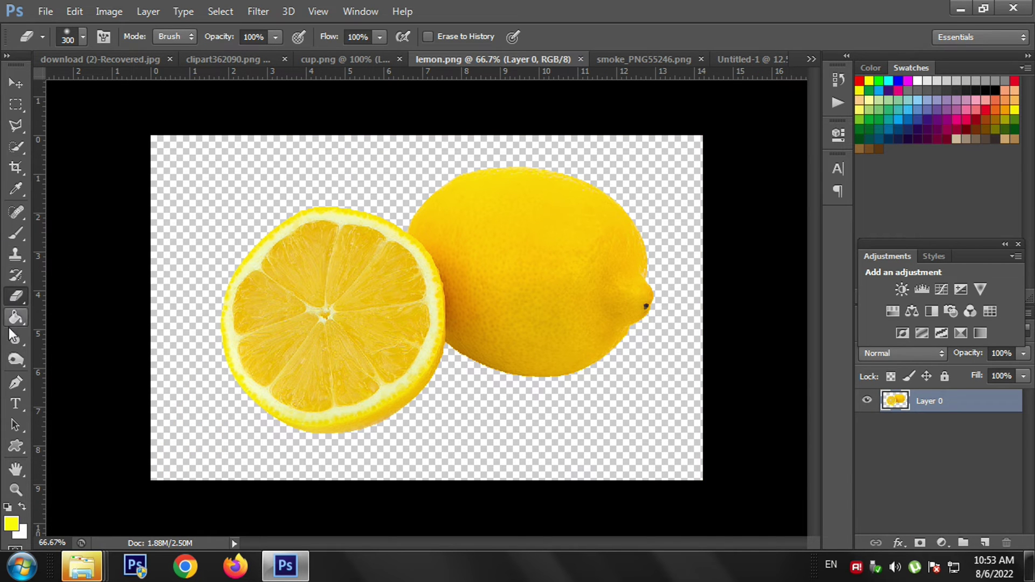
click(16, 384)
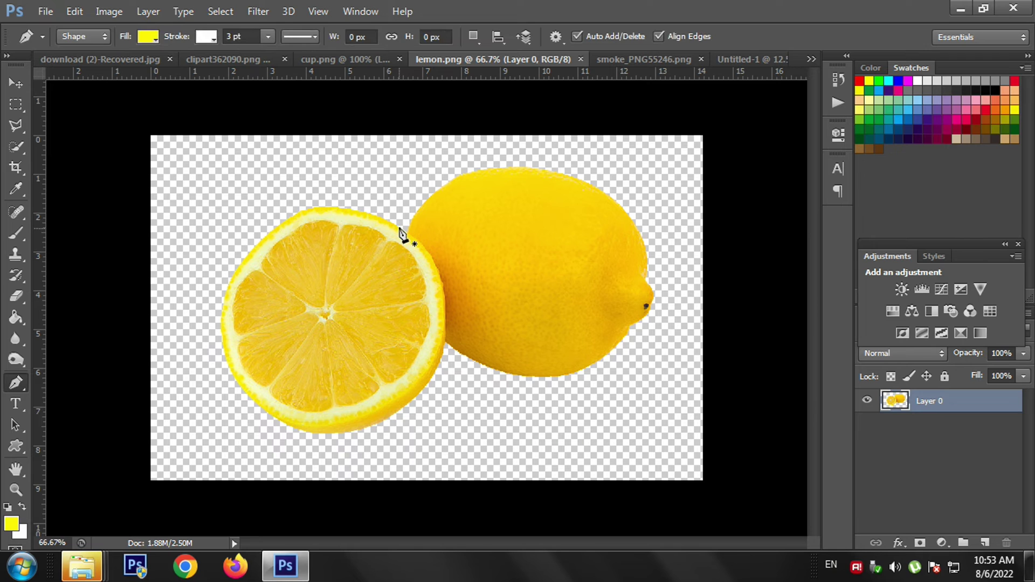
key(ctrl+plus)
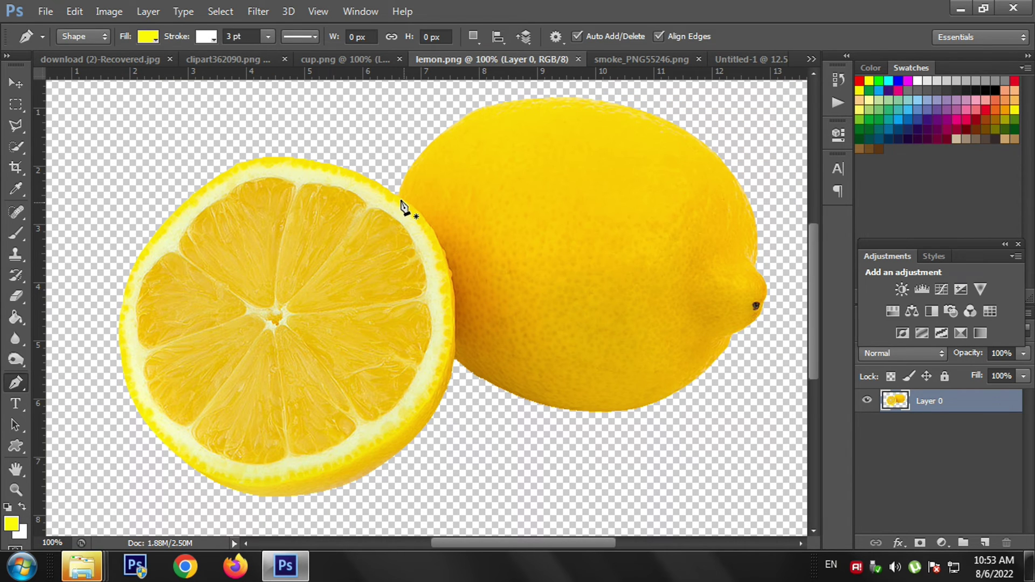
click(395, 194)
drag(422, 409, 344, 535)
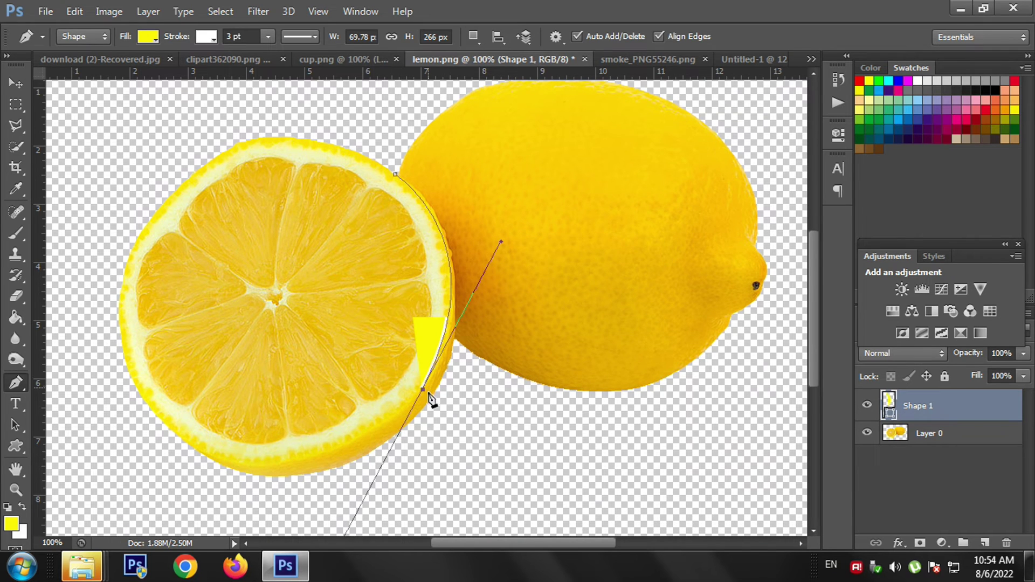
click(422, 390)
drag(190, 442, 60, 368)
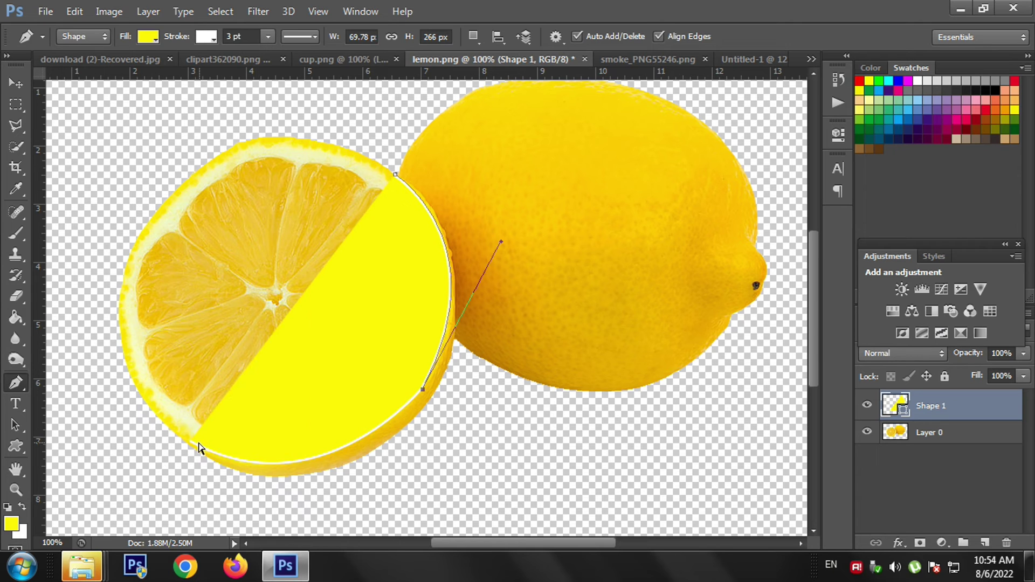
key(ctrl+z)
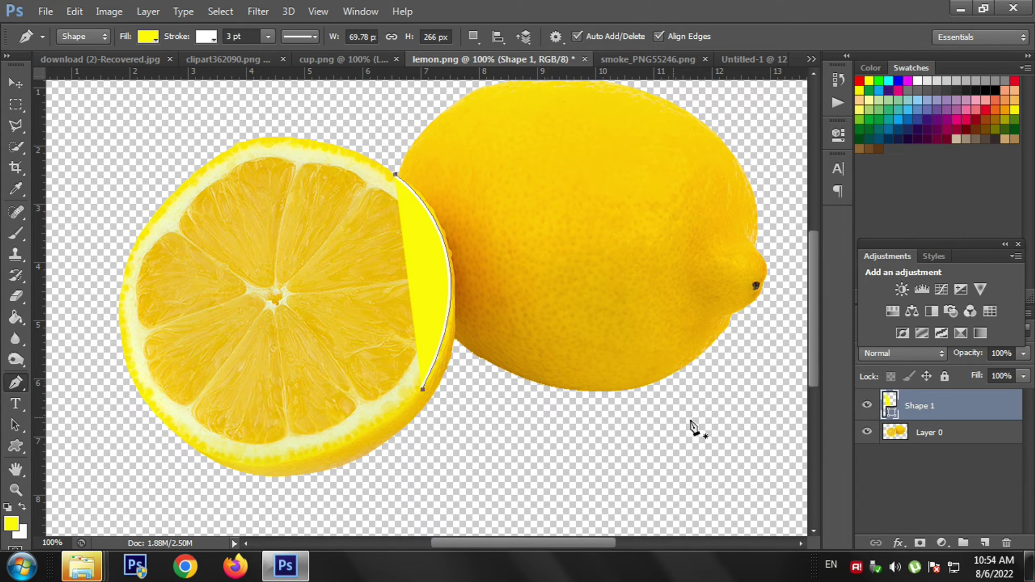
key(ctrl+alt+z)
key(ctrl+alt+z)
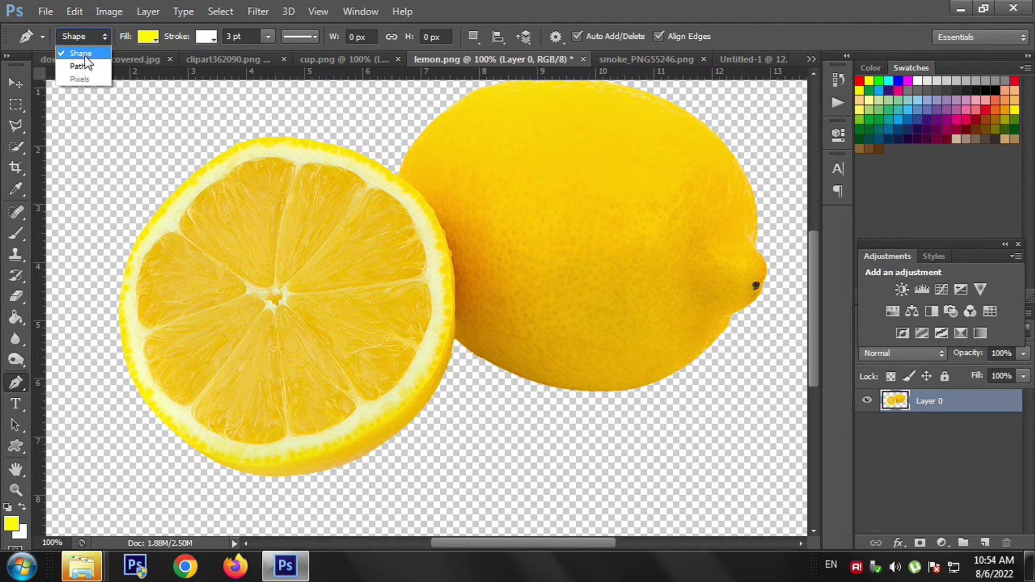
Step: Set the Pen tool to Path mode and trace a closed curved path around the cut face of the halved lemon
click(85, 65)
click(12, 380)
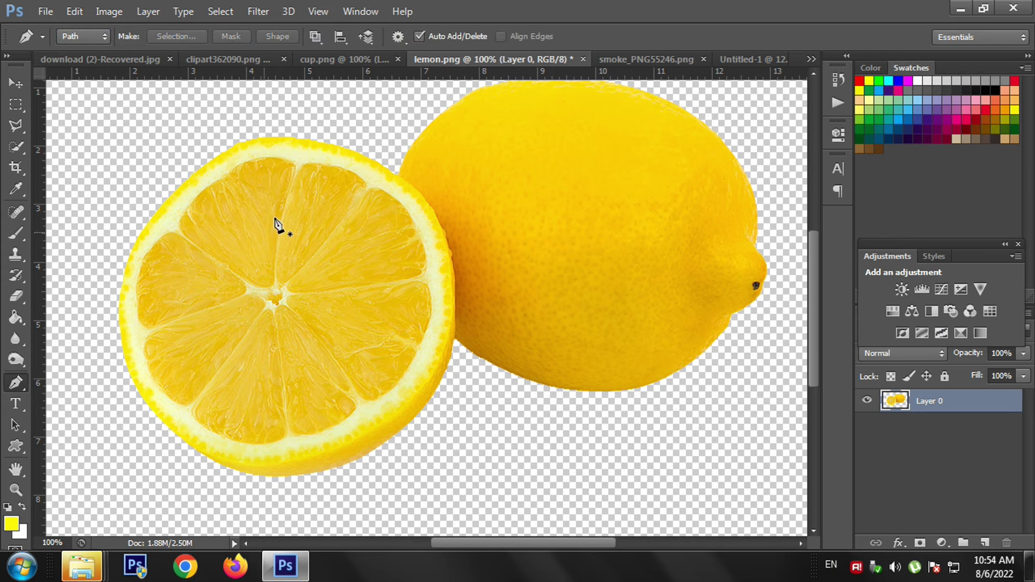
click(386, 168)
drag(420, 390, 329, 523)
alt+click(421, 389)
drag(211, 456, 82, 411)
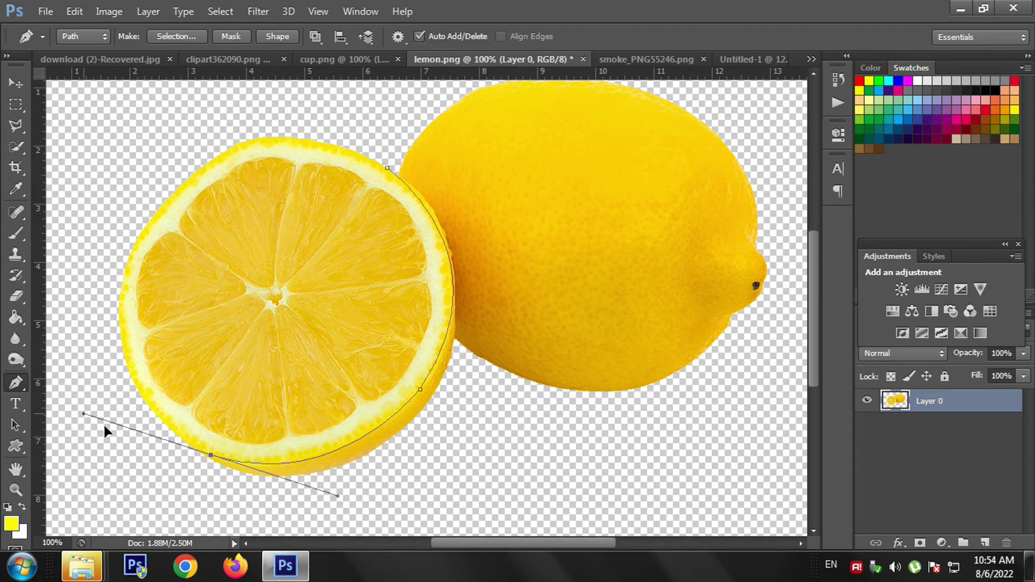
alt+click(211, 455)
drag(119, 298, 120, 166)
alt+click(118, 296)
drag(240, 146, 353, 99)
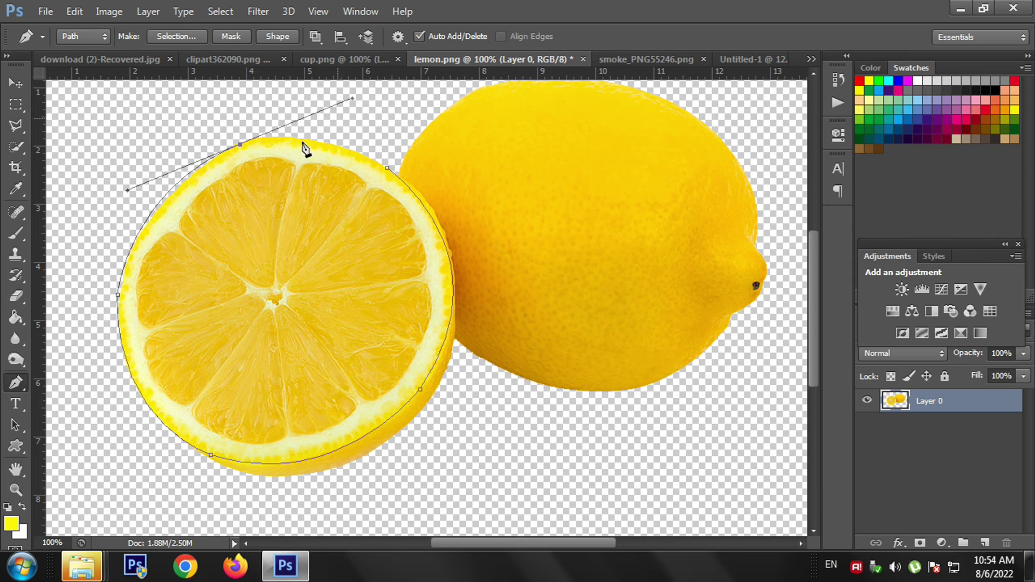
click(240, 145)
drag(386, 168, 449, 210)
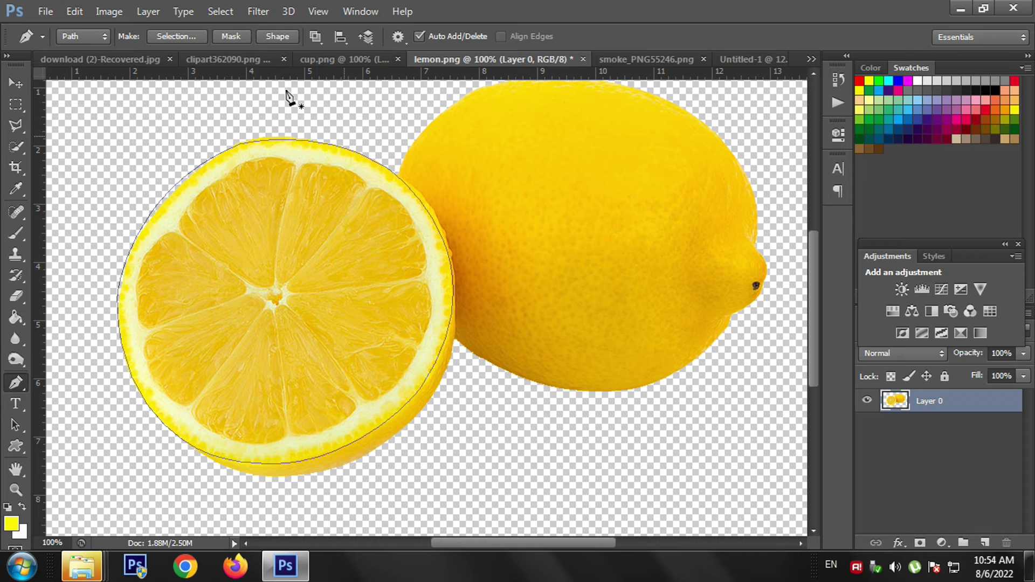
Step: Convert the path to a new selection with 0-pixel feather, and copy the lemon's cut face into Untitled-1 as a new layer
click(176, 36)
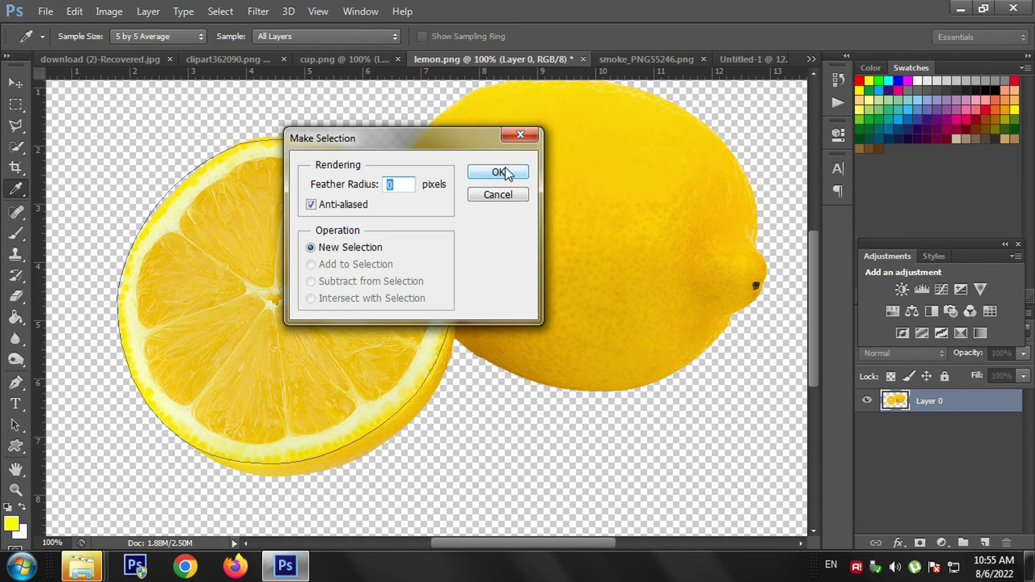
click(498, 172)
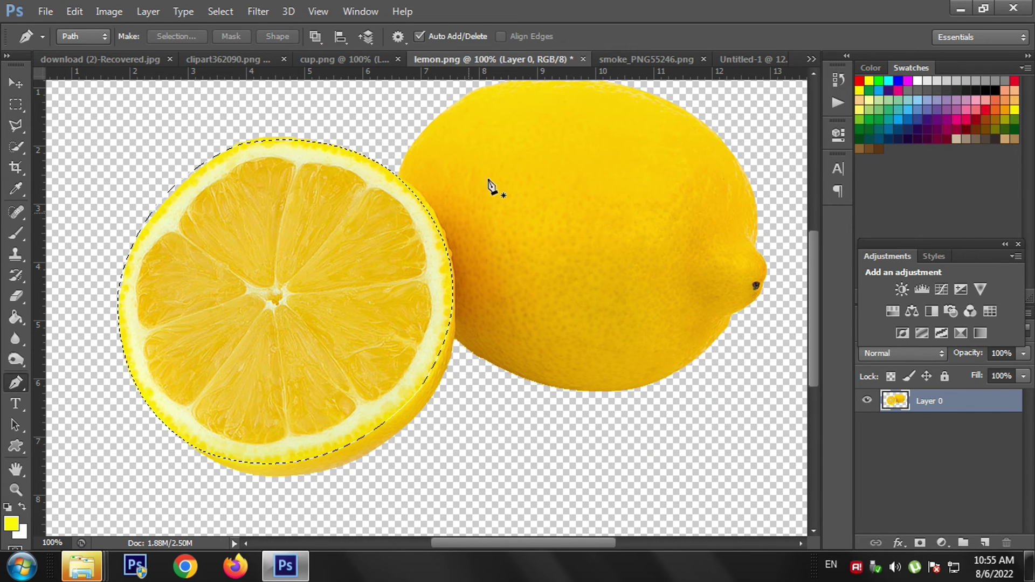
click(765, 56)
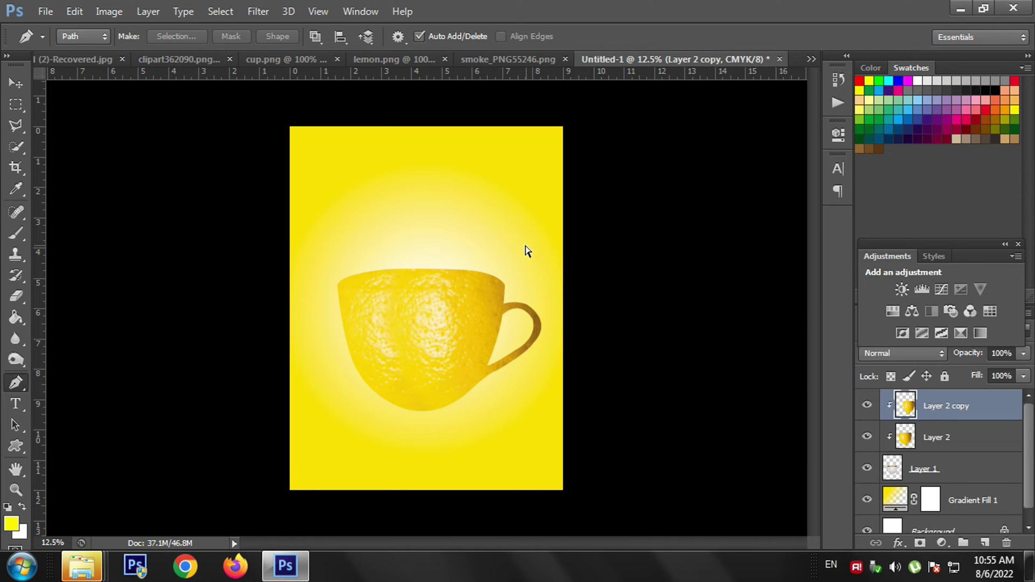
key(ctrl+v)
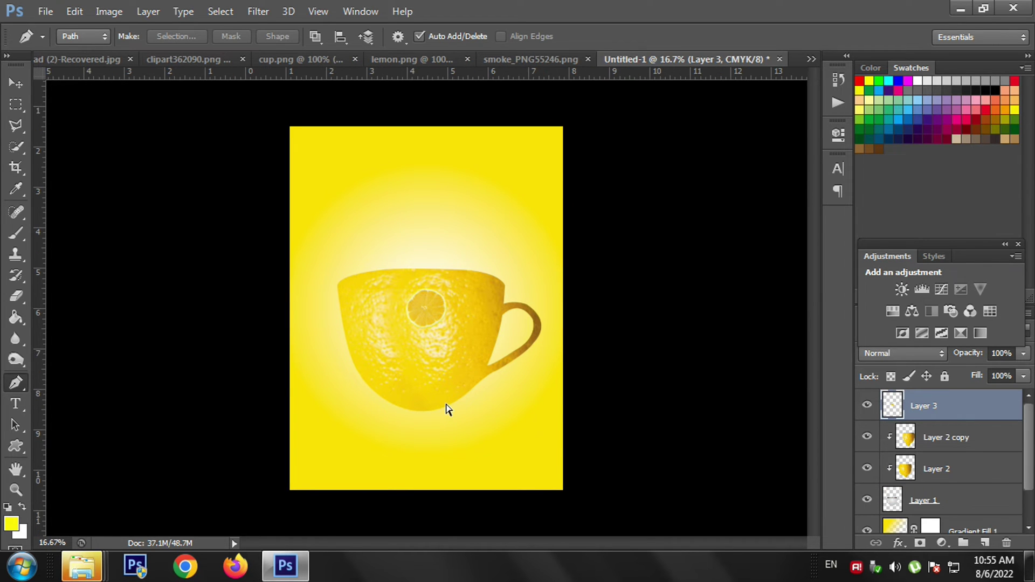
Step: Enlarge and flatten the lemon slice into an ellipse about 424% wide and 139% high near the cup's opening
key(ctrl+plus)
key(ctrl+plus)
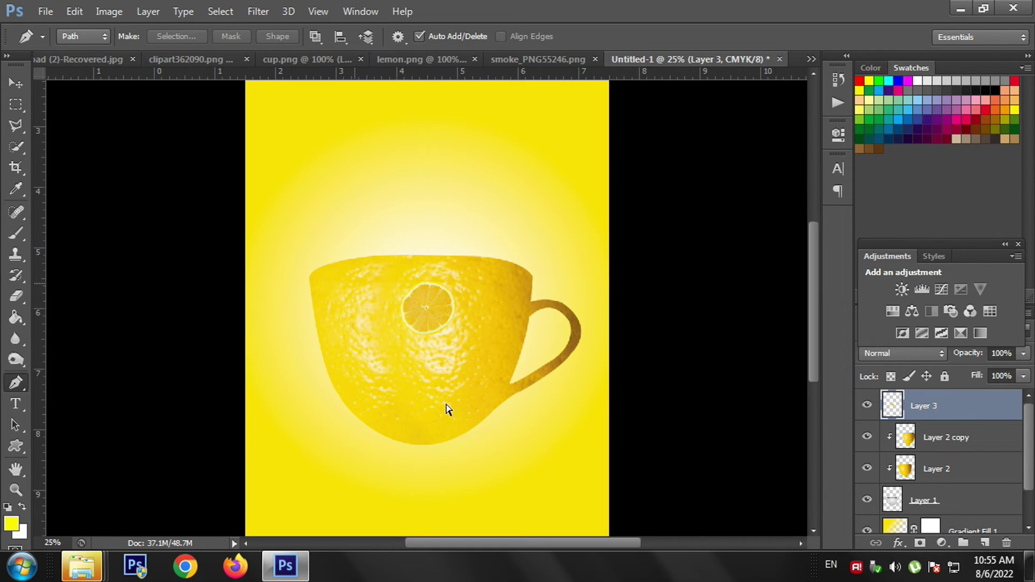
key(ctrl+t)
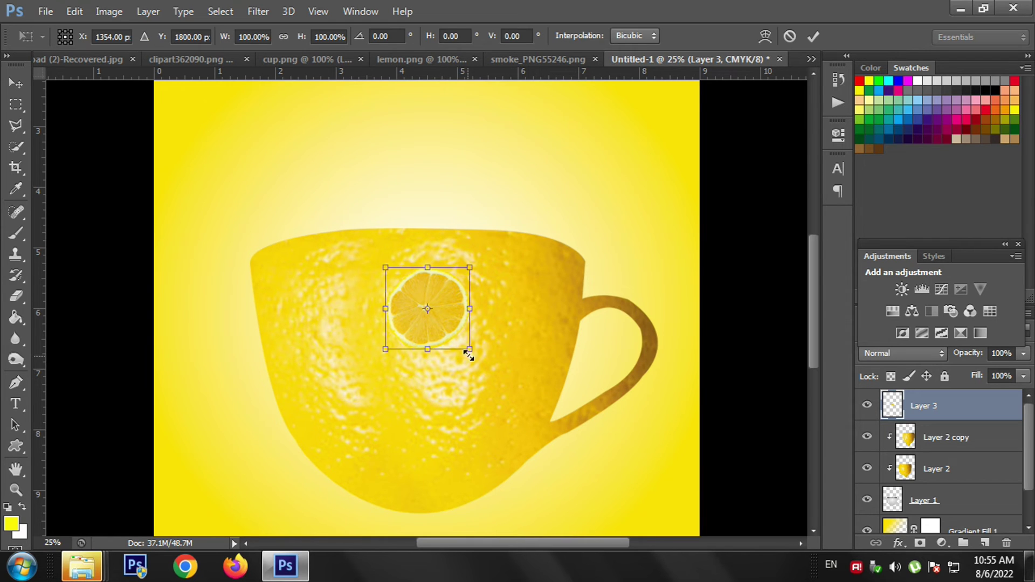
drag(478, 353, 582, 388)
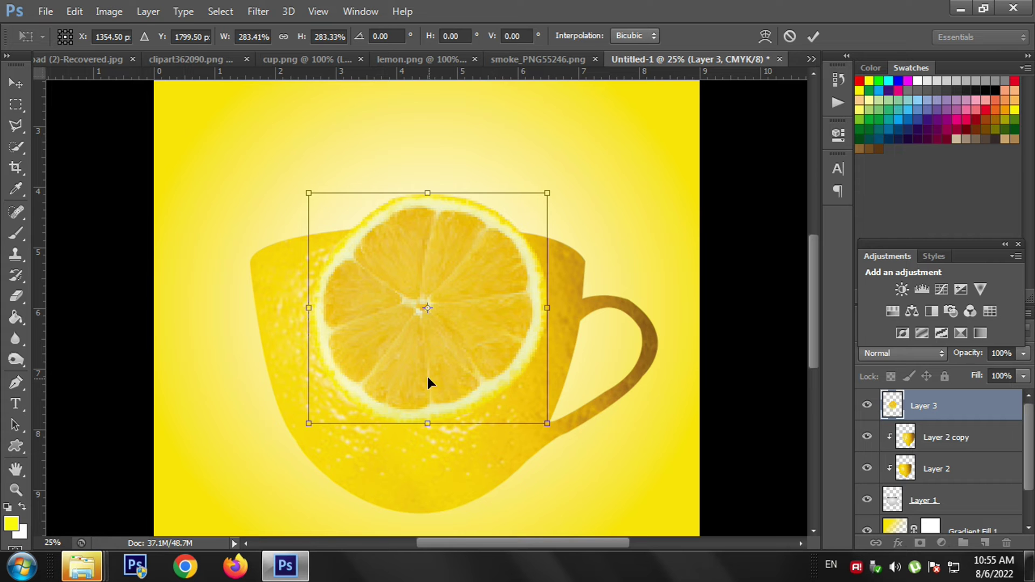
drag(513, 430, 426, 304)
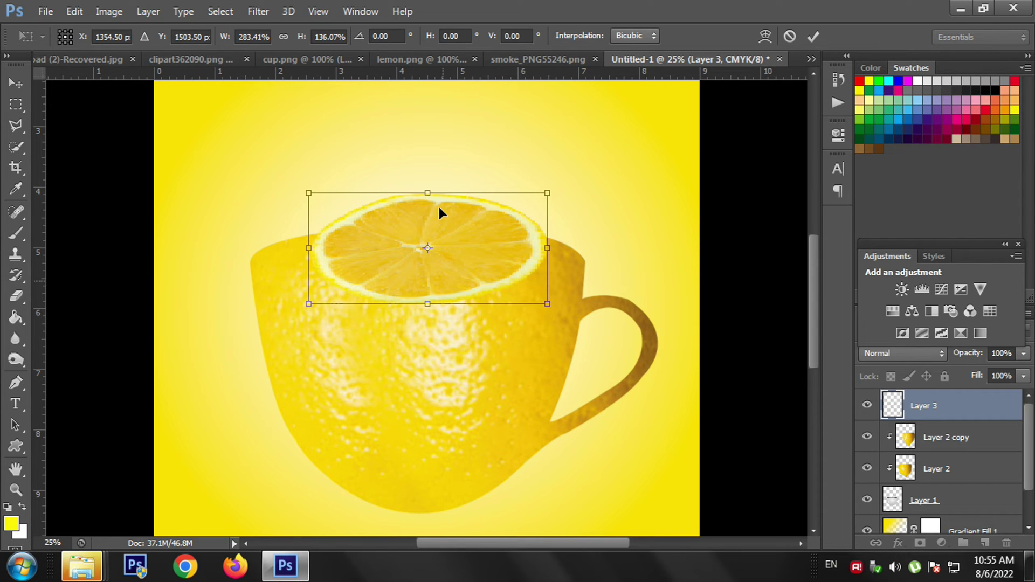
drag(427, 193, 426, 229)
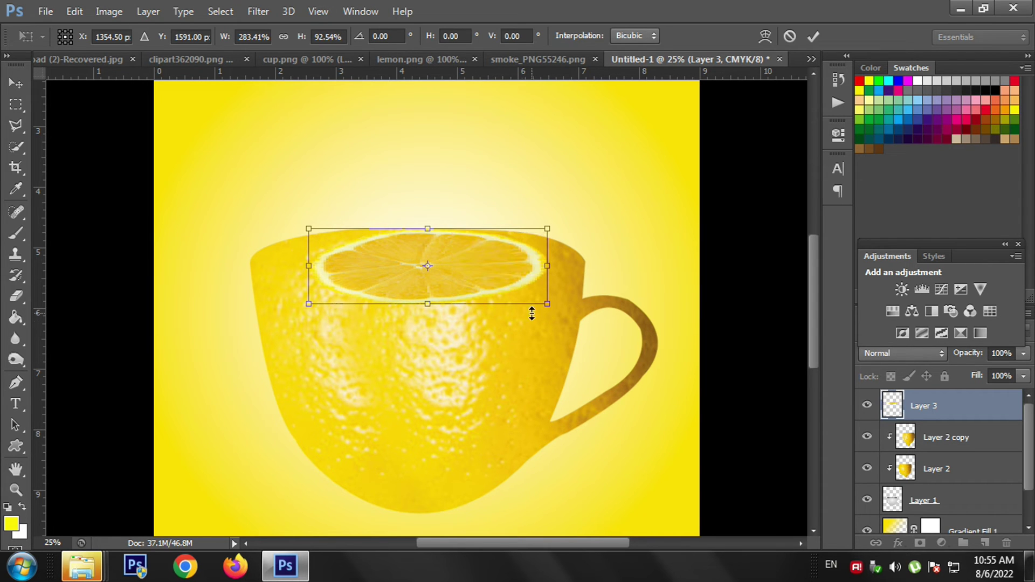
drag(543, 302, 605, 324)
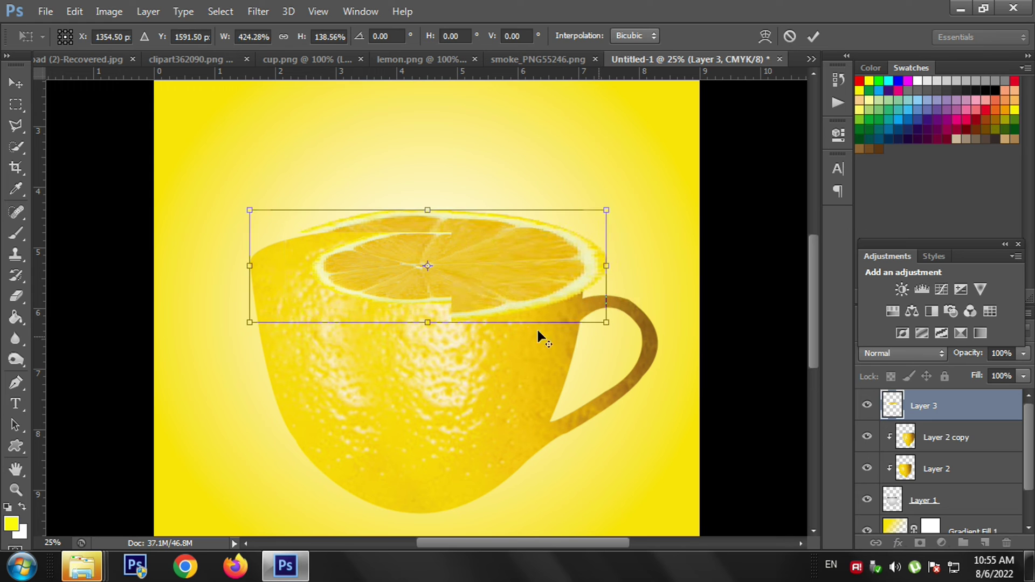
Step: Position the slice on the cup's rim, rotate it about 2.15°, reduce its height to about 112% and narrow it slightly
drag(494, 263, 490, 254)
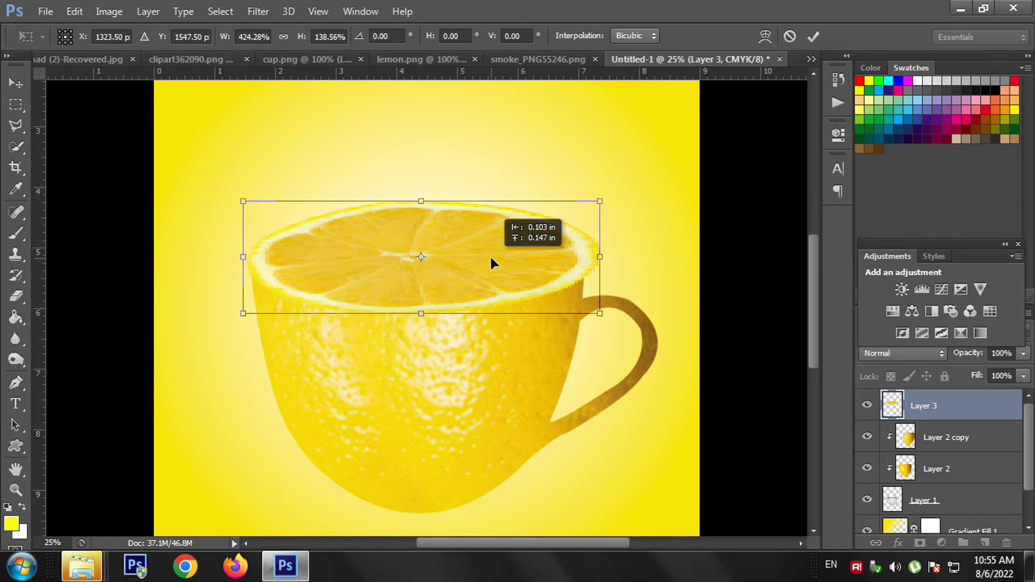
drag(484, 202, 484, 214)
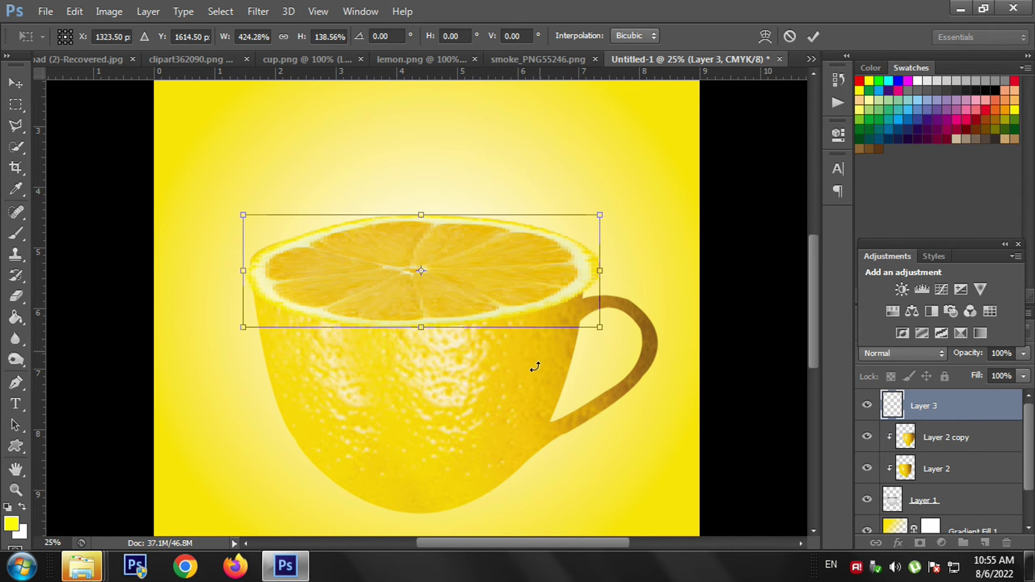
drag(531, 362, 530, 370)
drag(425, 215, 428, 229)
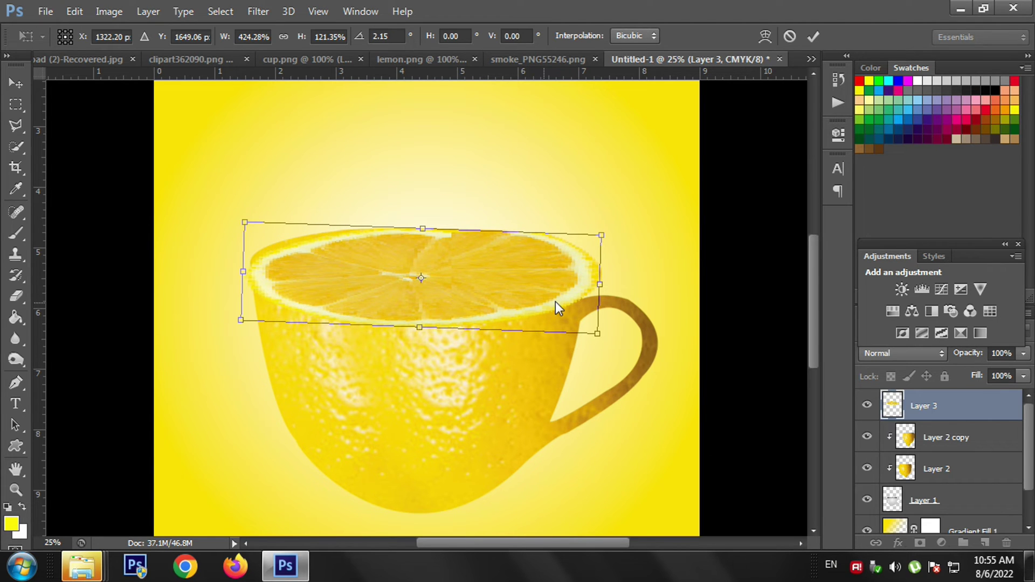
drag(523, 284, 516, 277)
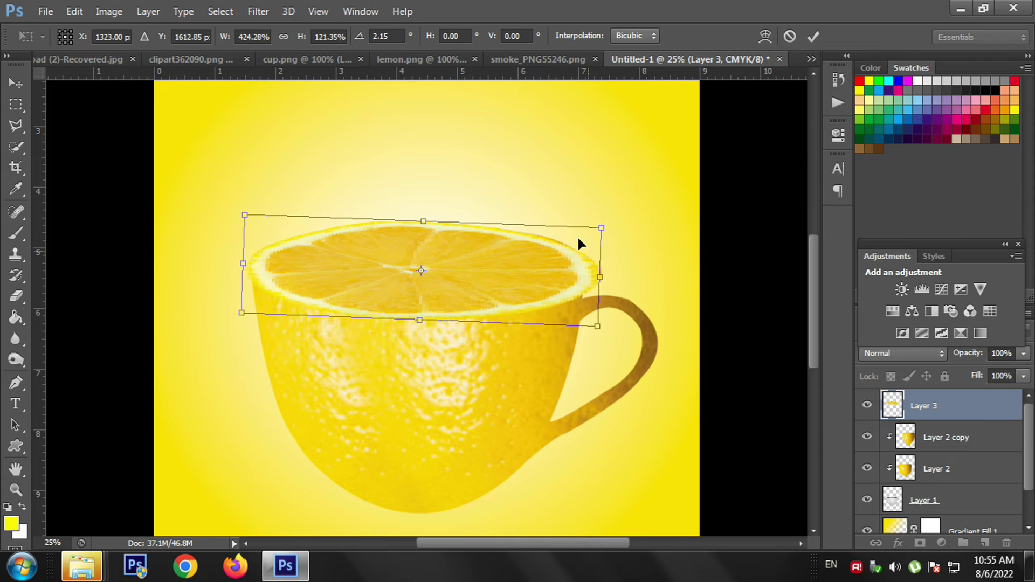
drag(424, 222, 422, 229)
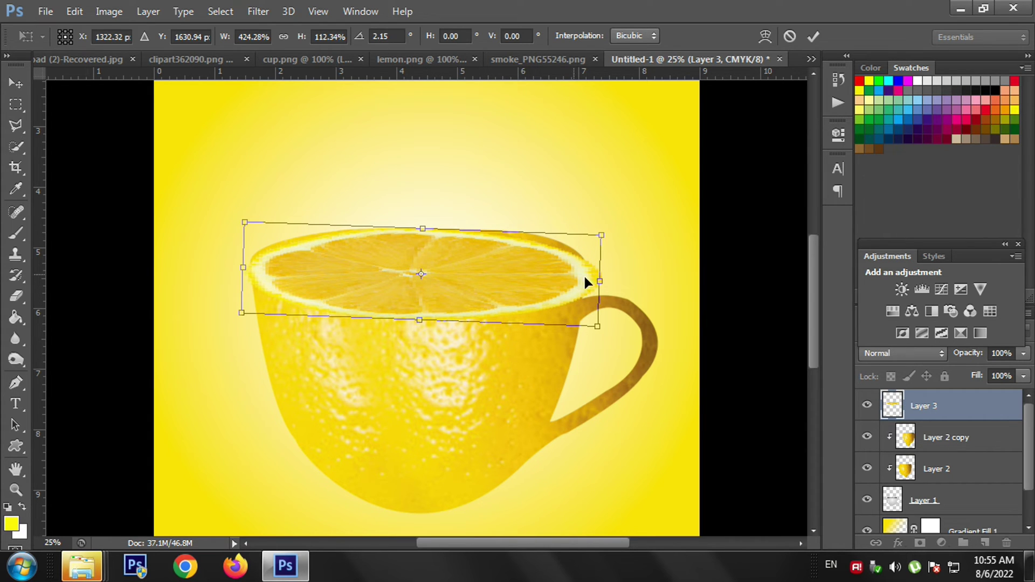
drag(598, 279, 579, 275)
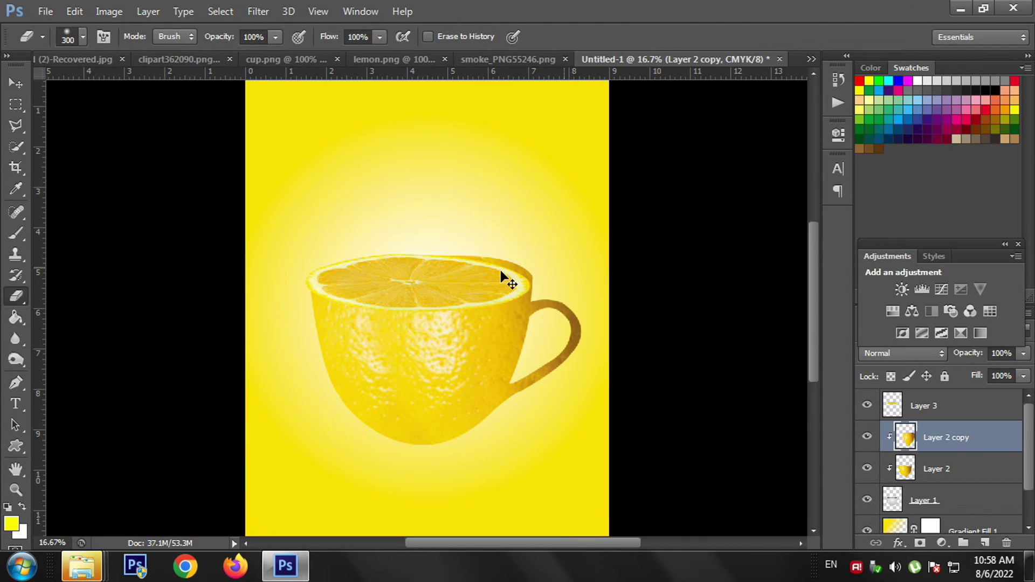
Step: Transform the lemon slice layer to 101.43% wide and 103.50% high, shifting it up to cover the cup's back rim
key(ctrl+t)
key(Escape)
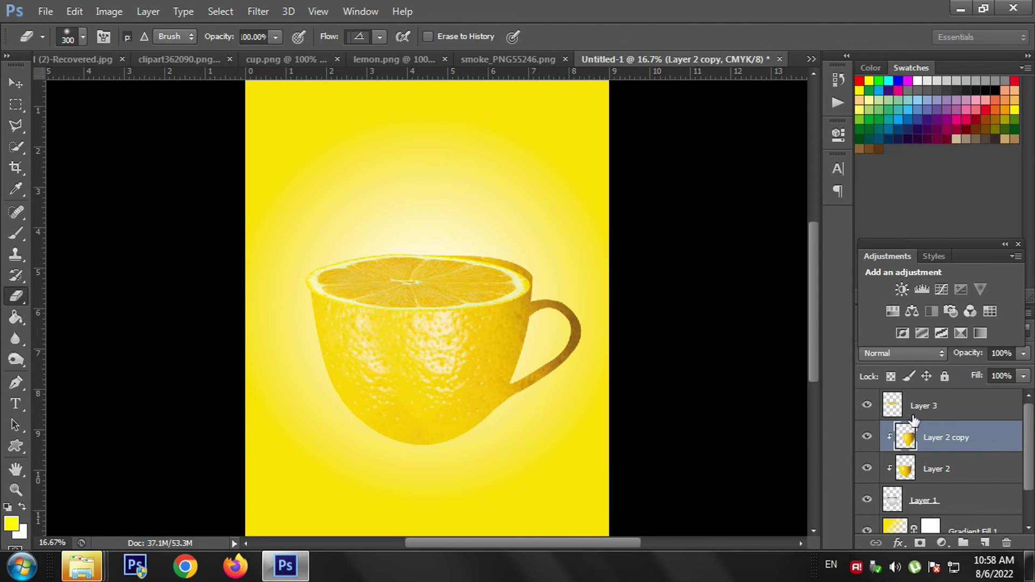
click(938, 406)
key(ctrl+t)
drag(398, 340, 415, 346)
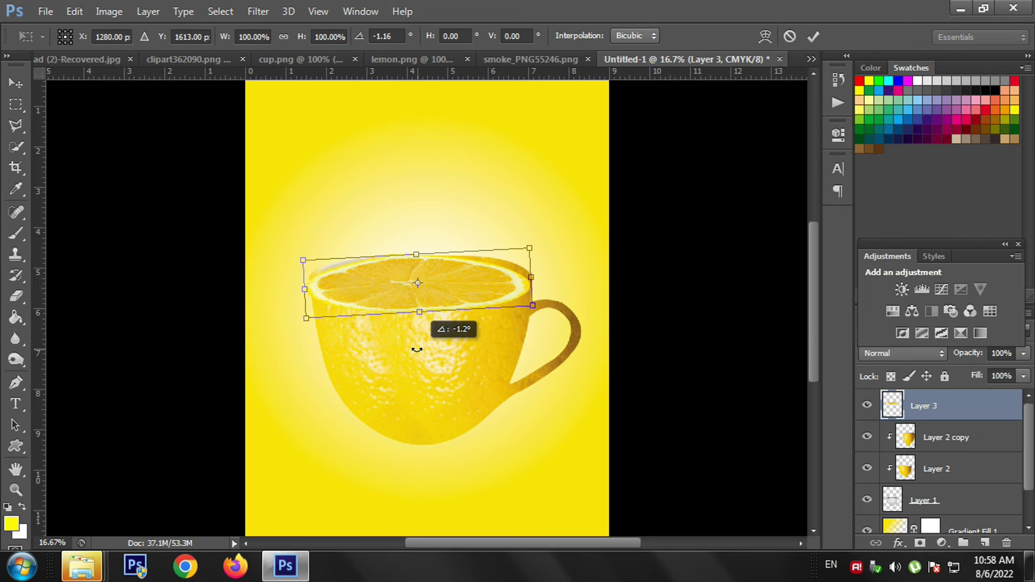
key(ctrl+z)
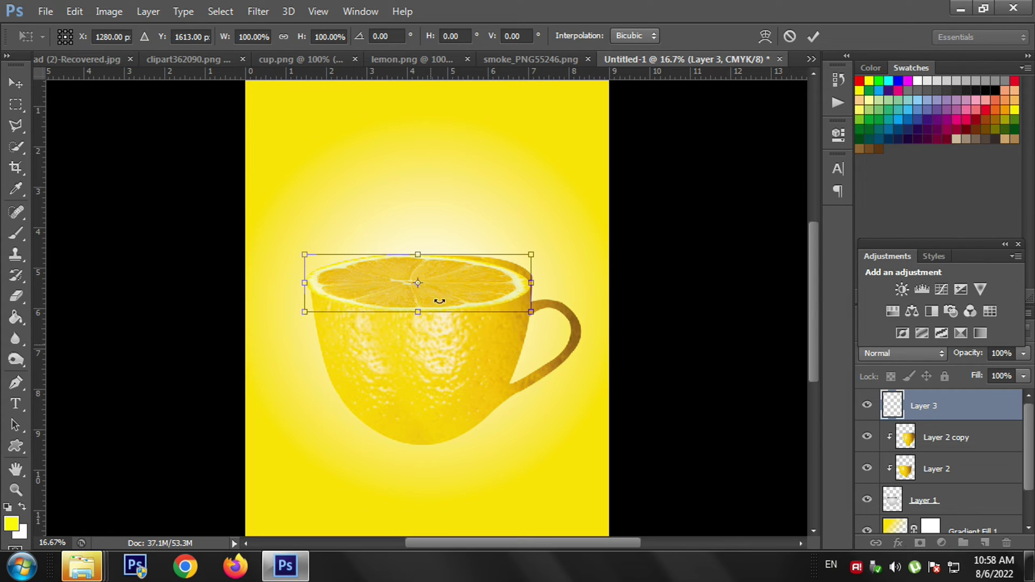
drag(418, 253, 421, 245)
drag(417, 311, 418, 305)
drag(528, 270, 530, 272)
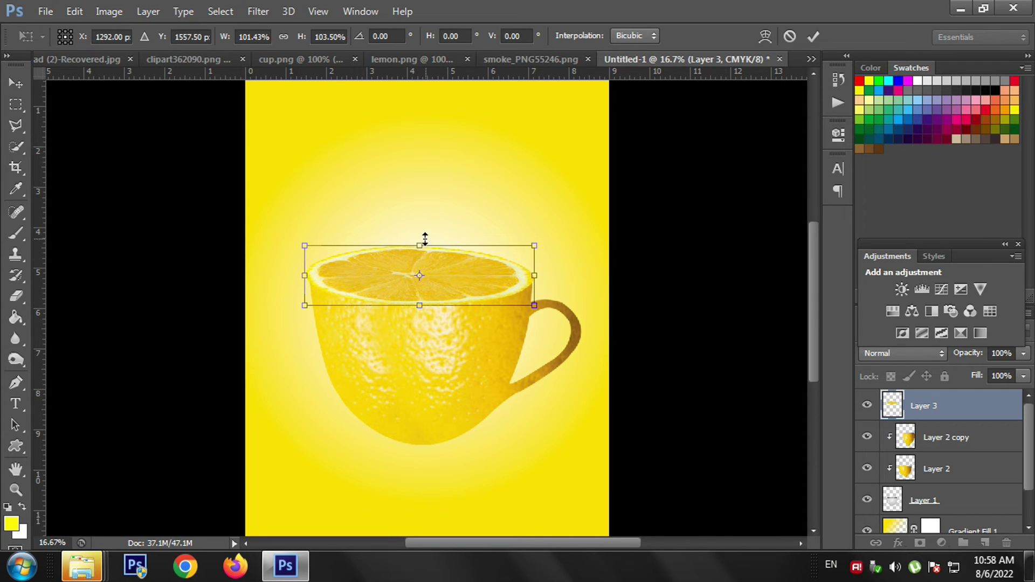
Step: Narrow the lemon slice to 100.71% width, lower its upper edge slightly to fit the rim, and apply the transform
key(ctrl+plus)
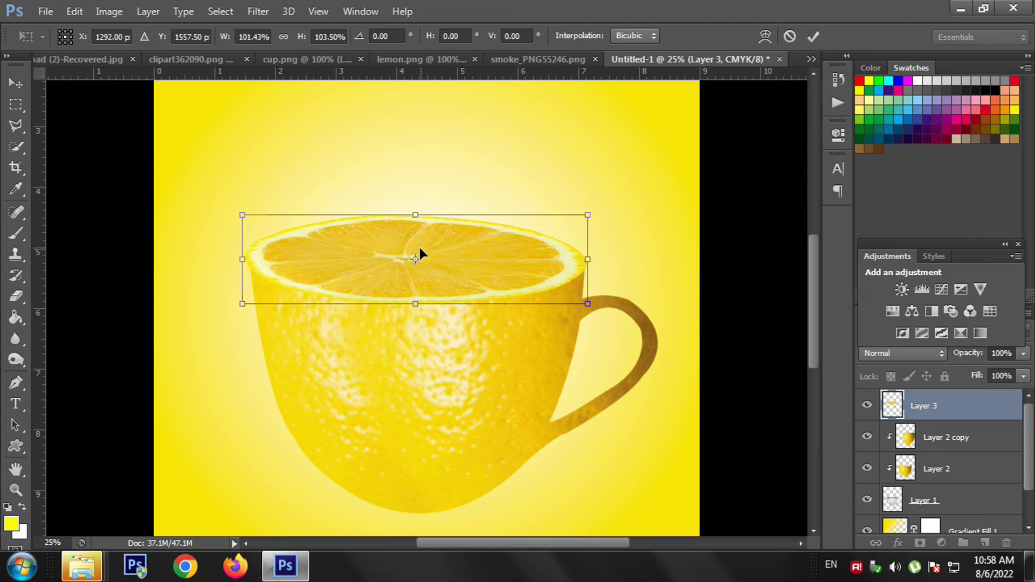
drag(588, 259, 585, 259)
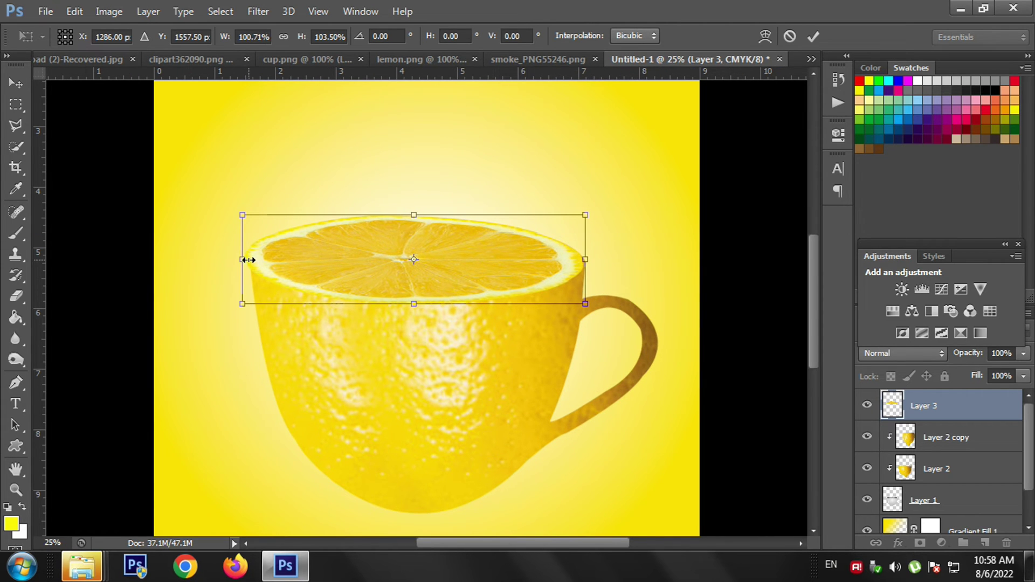
mouse_move(413, 213)
mouse_down()
mouse_move(416, 224)
mouse_move(415, 216)
mouse_up()
key(Return)
key(e)
key(ctrl+minus)
key(ctrl+minus)
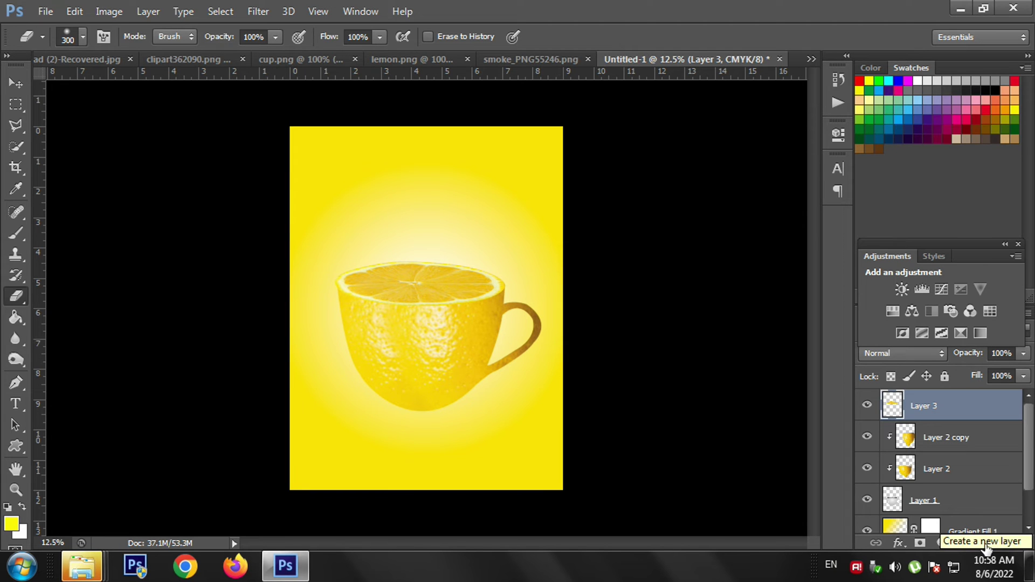
Step: Bring the smoke from smoke_PNG55246.png into Untitled-1 as a new layer above the cup
click(536, 59)
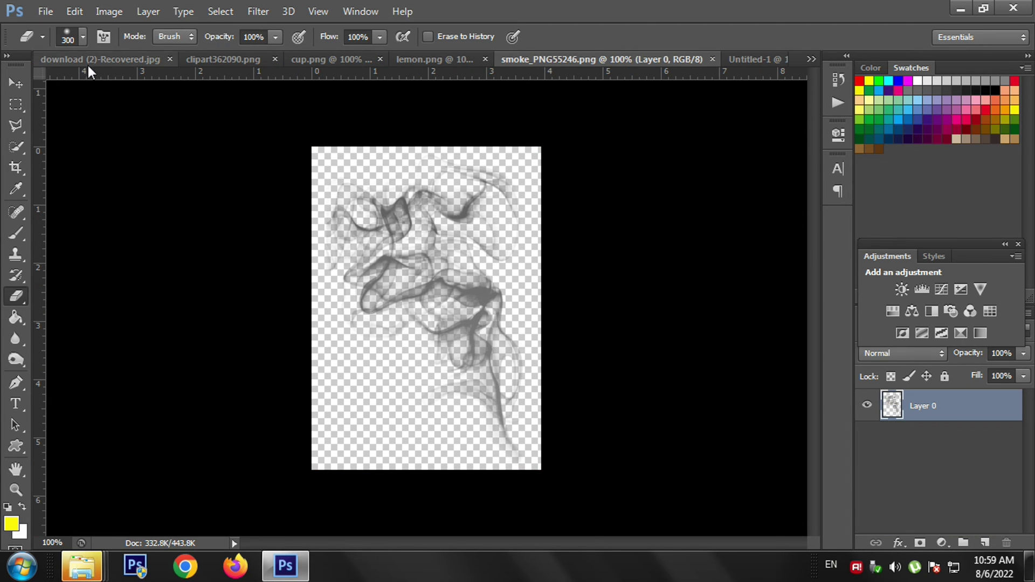
key(bracketleft)
key(bracketleft)
key(bracketleft)
key(bracketleft)
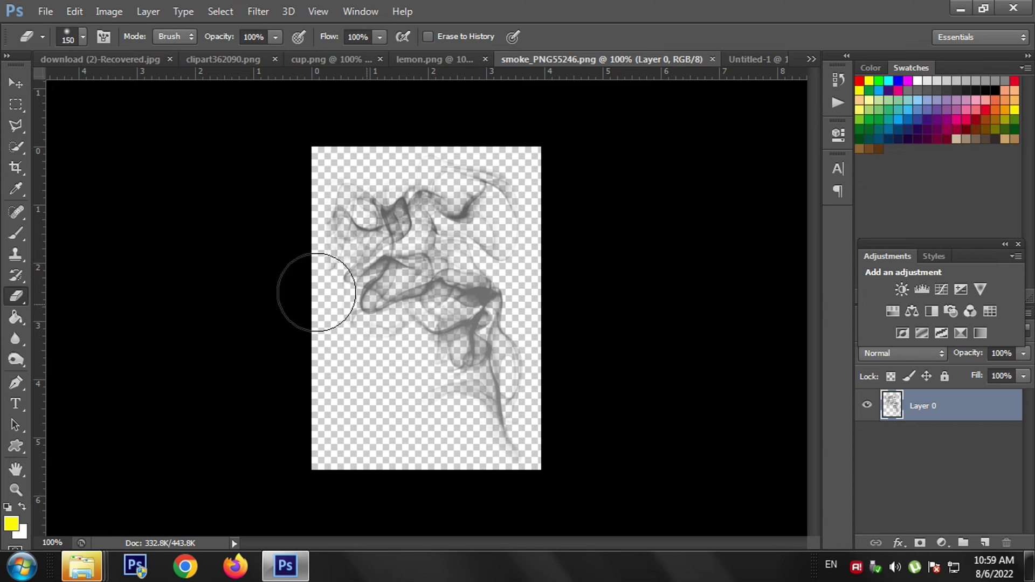
click(16, 82)
mouse_move(451, 296)
mouse_down()
mouse_move(764, 52)
mouse_move(523, 201)
mouse_move(431, 216)
mouse_up()
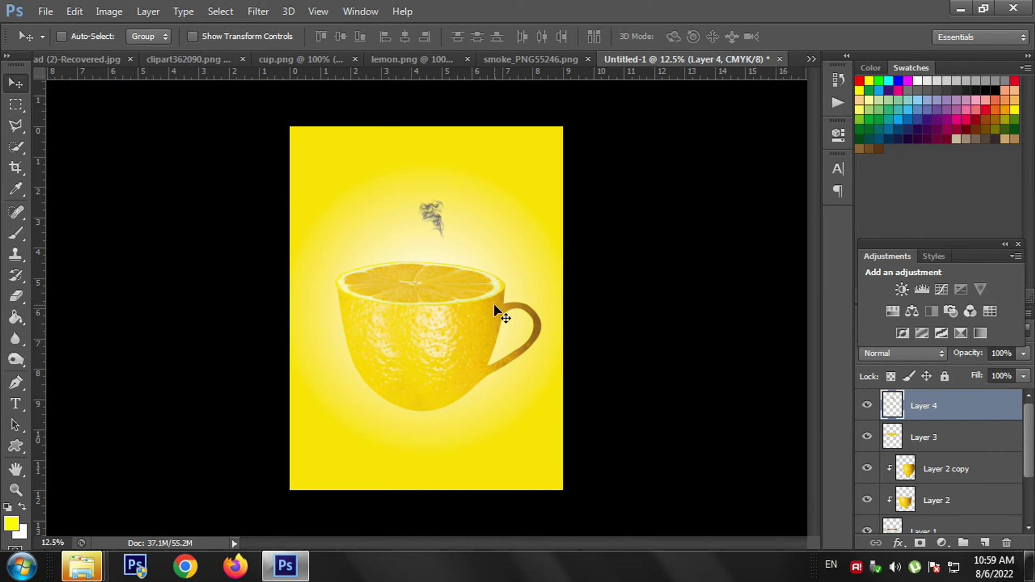
Step: Enlarge the smoke to about 323% wide and 472% high and position it rising from the lemon slice
key(ctrl+t)
drag(447, 240, 506, 416)
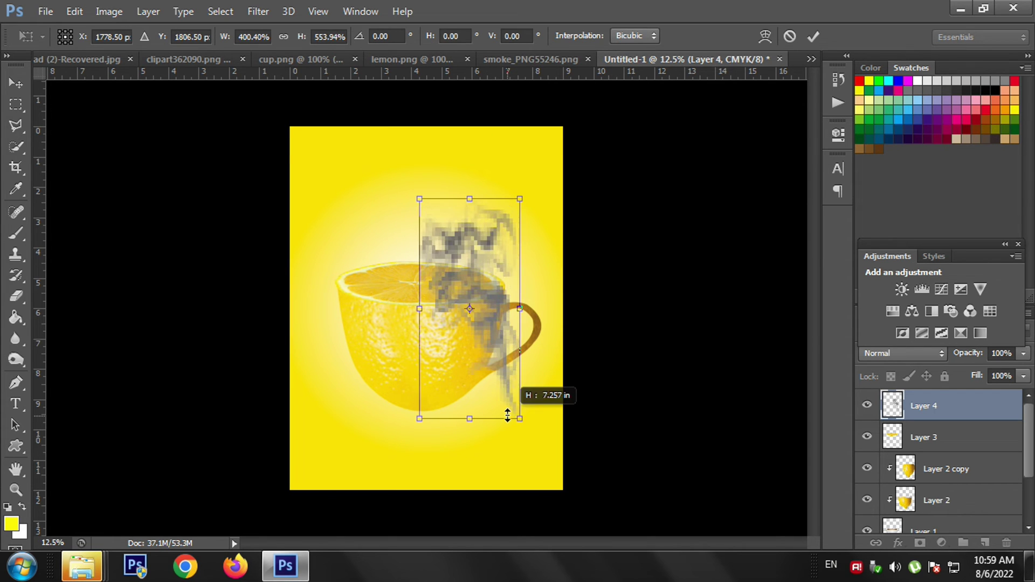
drag(457, 344, 413, 264)
drag(366, 93, 385, 127)
drag(423, 265, 405, 232)
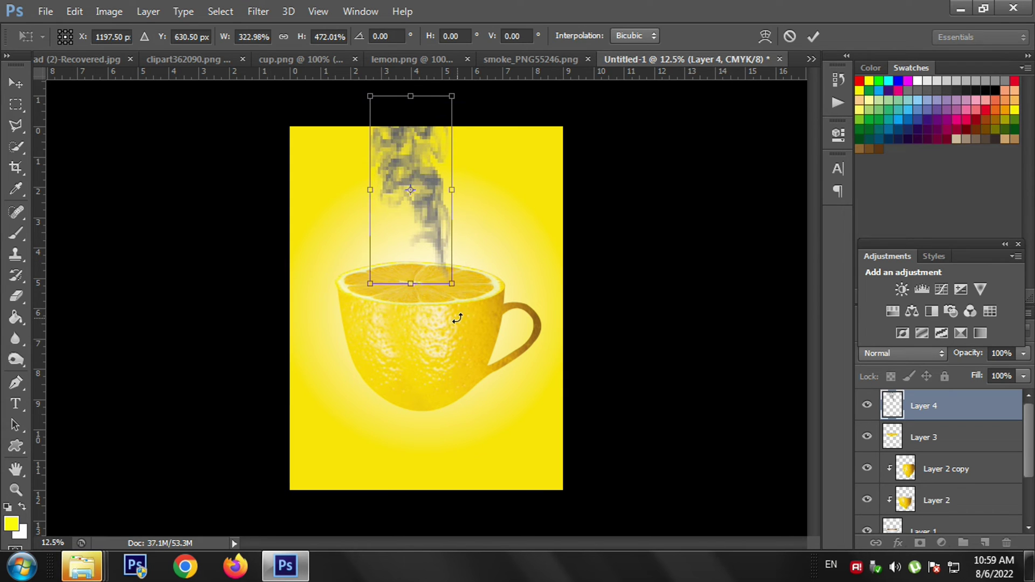
key(Return)
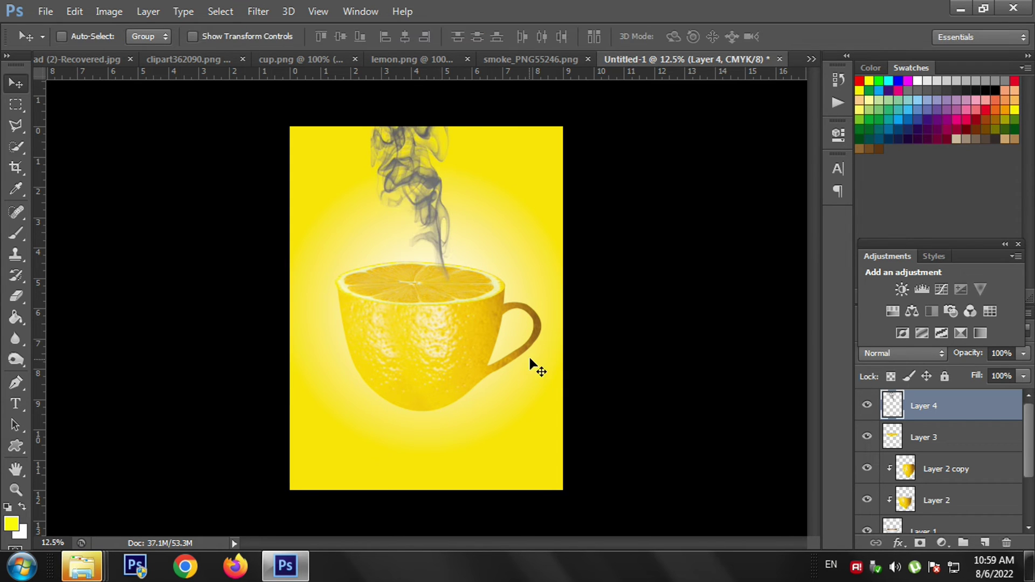
Step: Rotate the smoke 12.77°, reduce it to 67.80% wide and 76.46% high, and place its base at the slice's centre
key(ctrl+t)
drag(476, 338, 439, 350)
drag(432, 99, 432, 159)
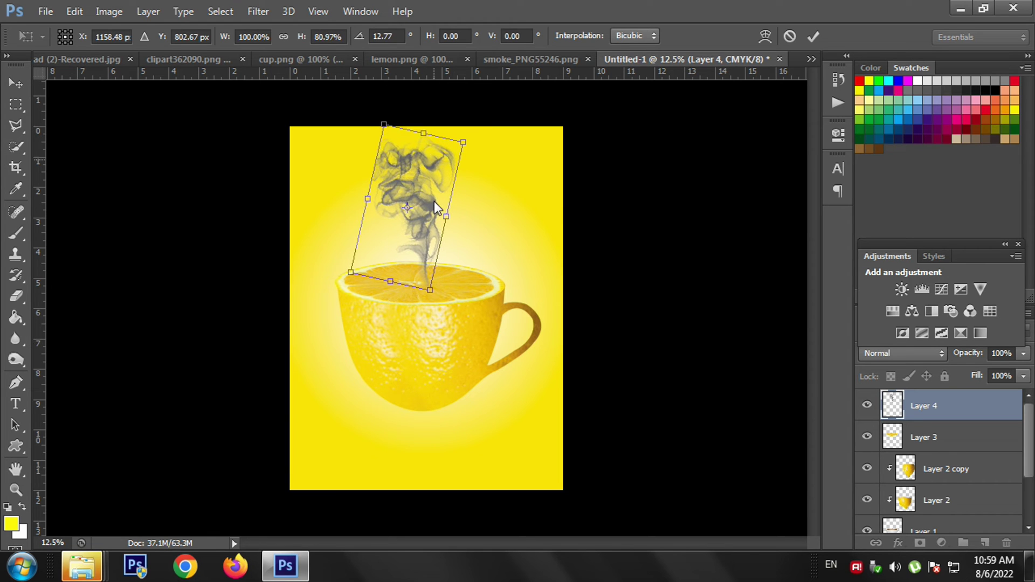
drag(437, 225, 439, 205)
drag(358, 261, 400, 214)
key(Return)
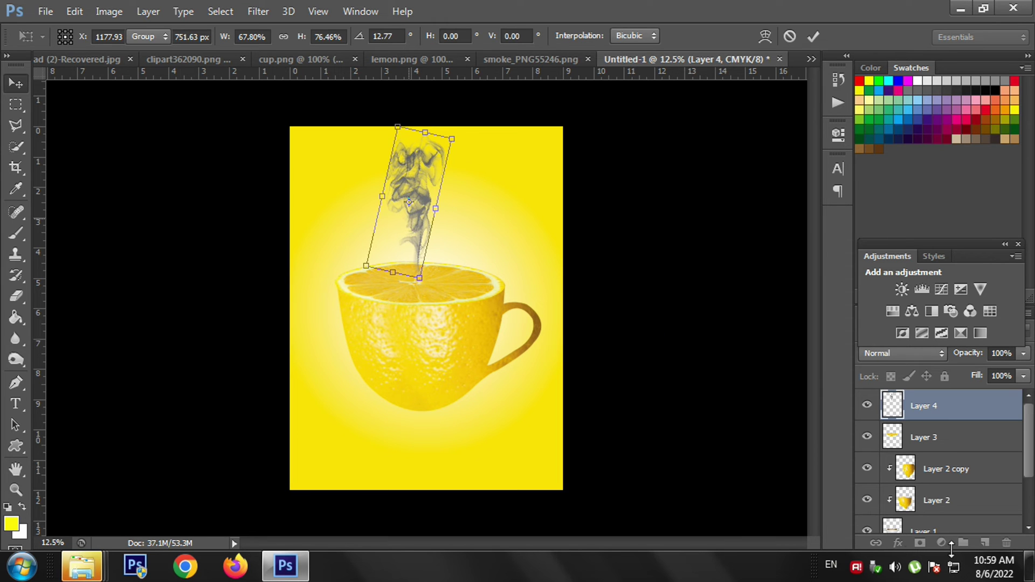
Step: Clip a Levels adjustment to the smoke layer with output levels 161 to 255, input white 217 and midtone 1.32
click(941, 542)
click(923, 266)
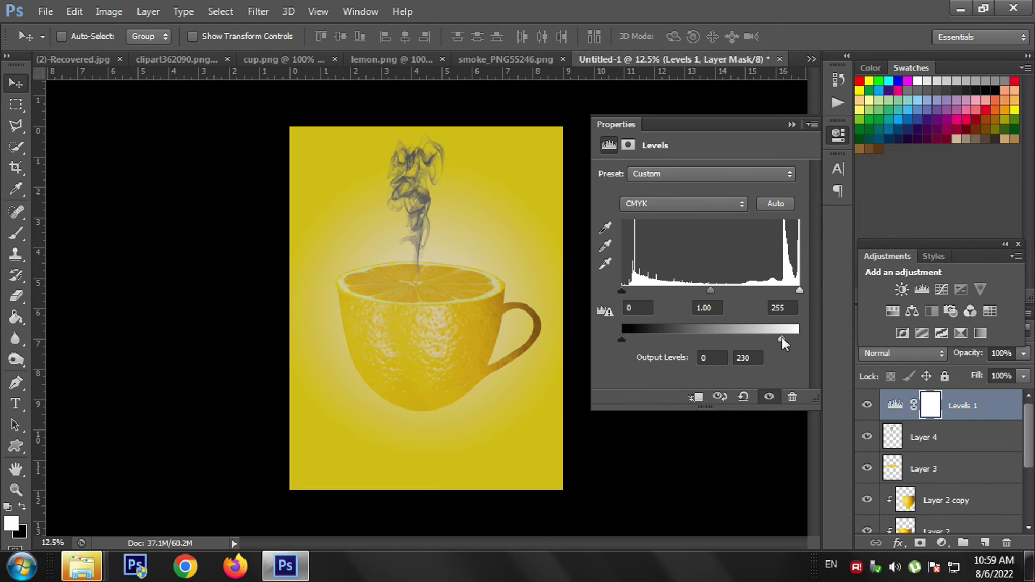
click(695, 397)
drag(775, 338, 799, 338)
drag(628, 337, 732, 330)
drag(799, 286, 772, 283)
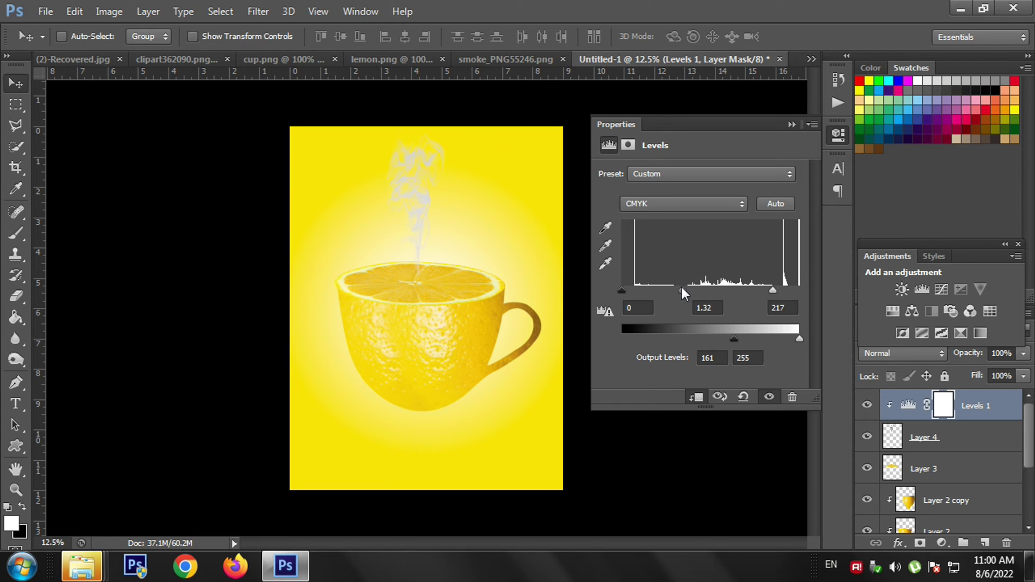
click(791, 124)
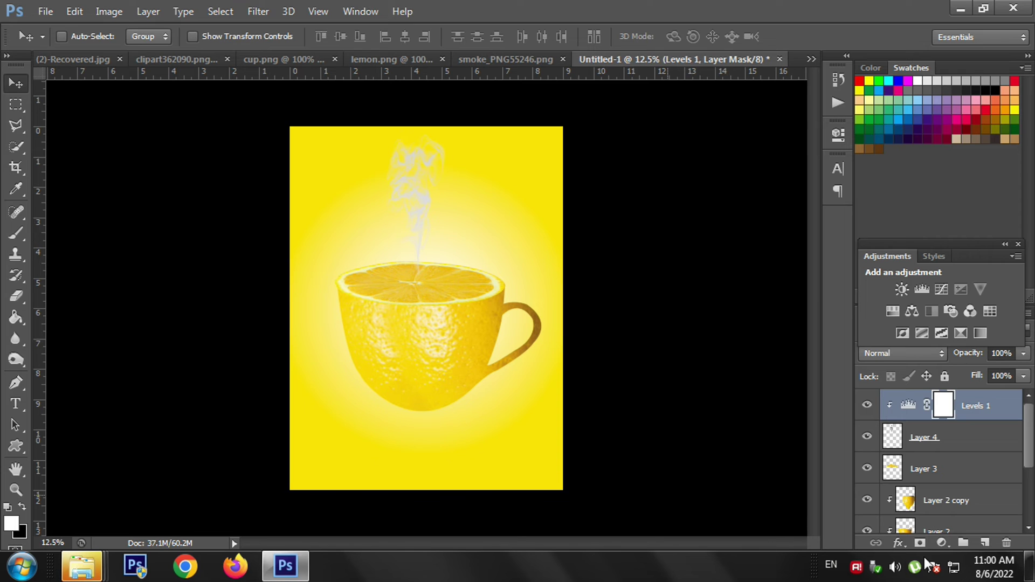
Step: Set up the Brush tool with a black foreground colour and a 700-pixel size
scroll(922, 503, down, 1)
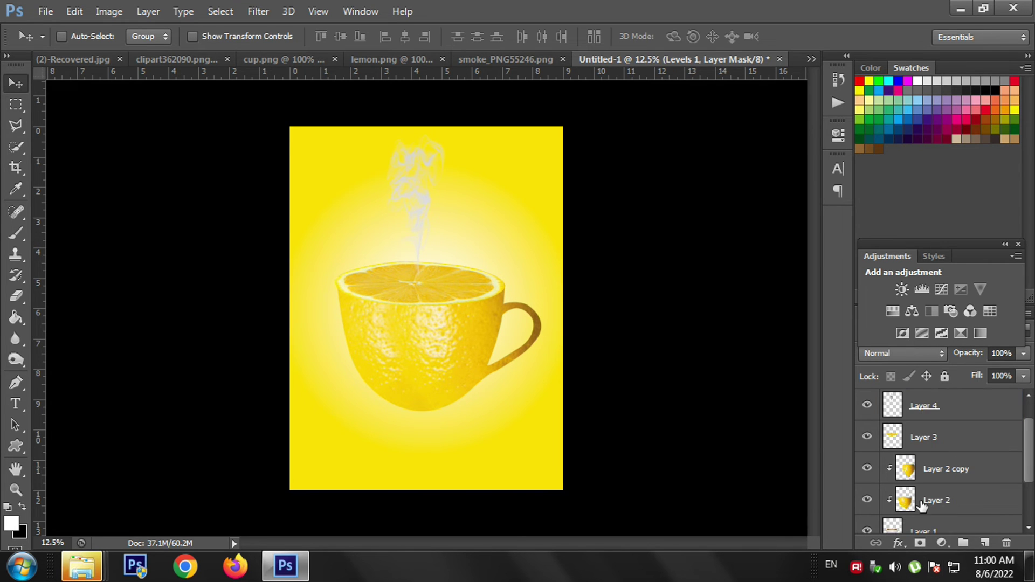
click(922, 503)
click(15, 233)
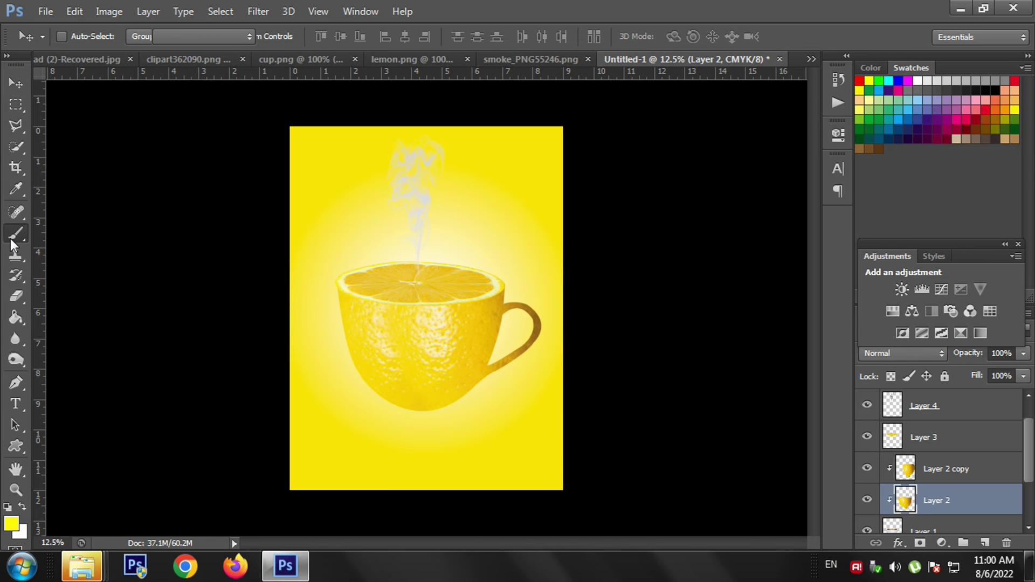
click(11, 522)
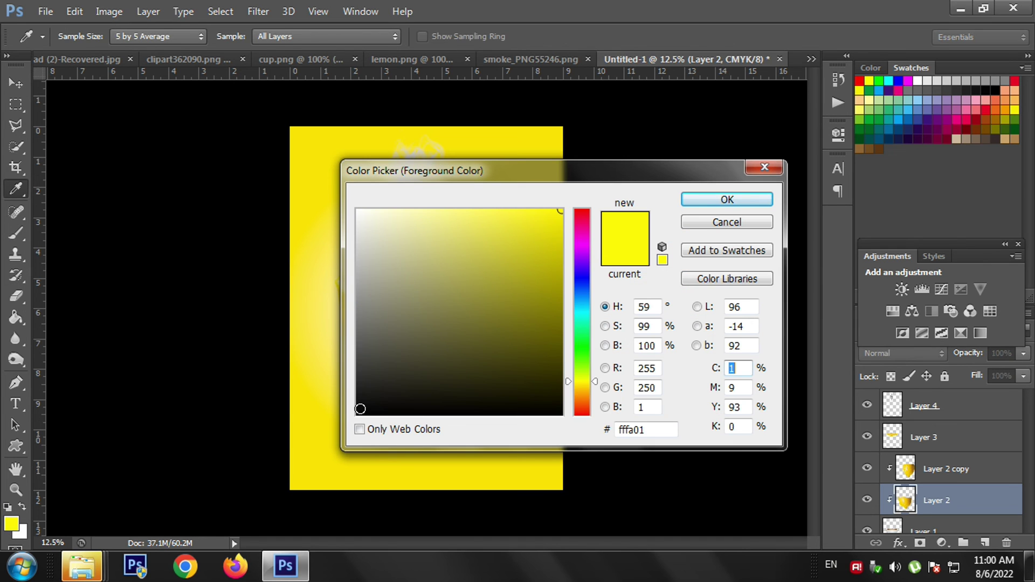
click(362, 409)
click(718, 201)
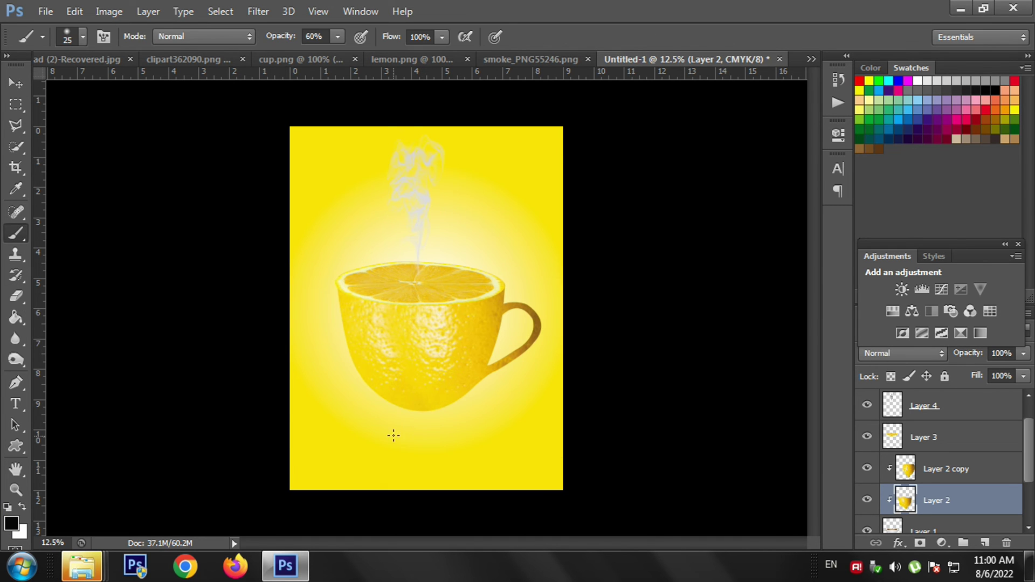
key(bracketright)
key(bracketright)
key(bracketright)
key(bracketright)
key(bracketright)
key(bracketright)
key(bracketright)
click(422, 410)
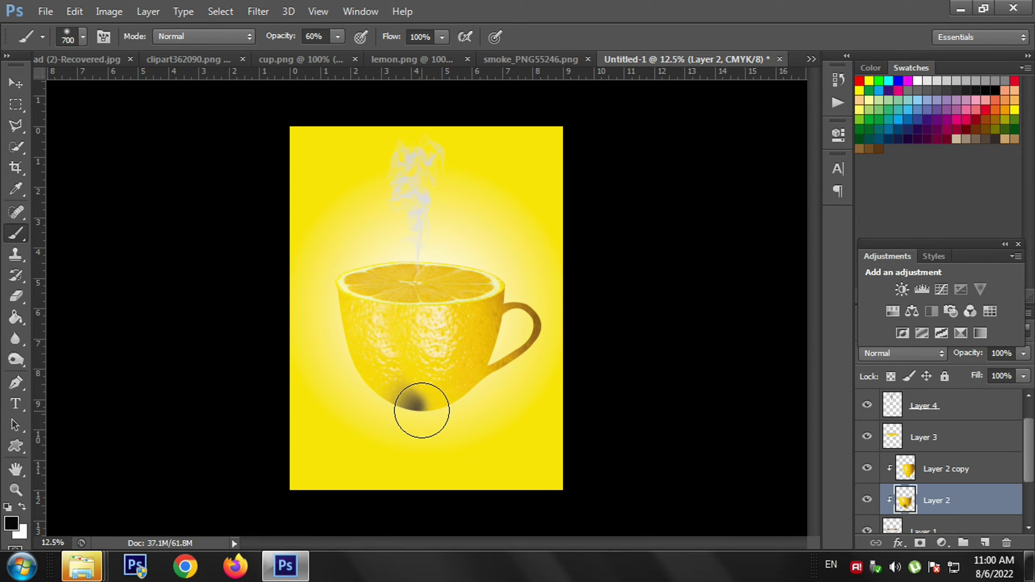
key(ctrl+z)
click(984, 542)
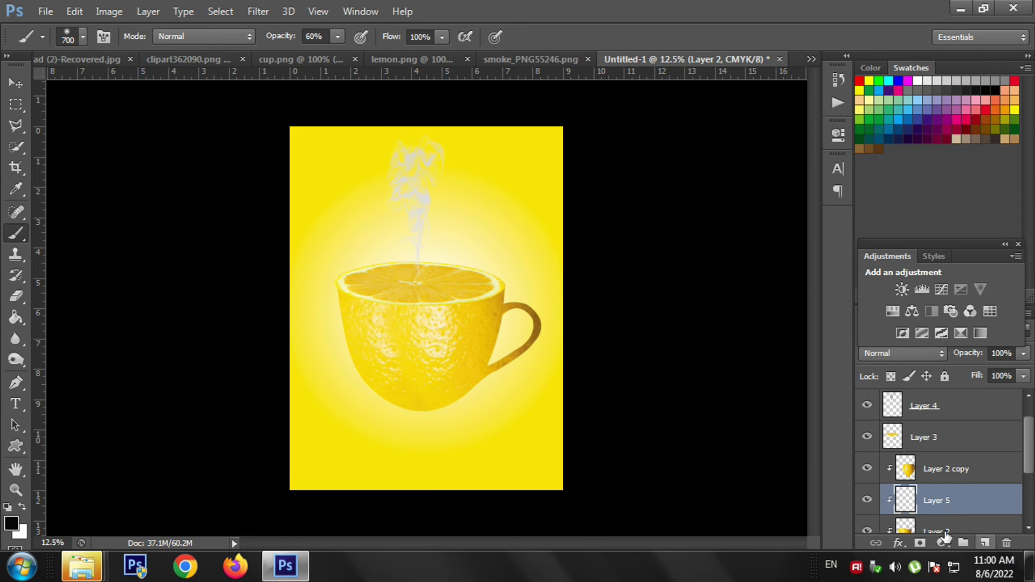
scroll(924, 524, down, 1)
drag(916, 468, 931, 509)
scroll(931, 504, down, 1)
key(ctrl+alt+z)
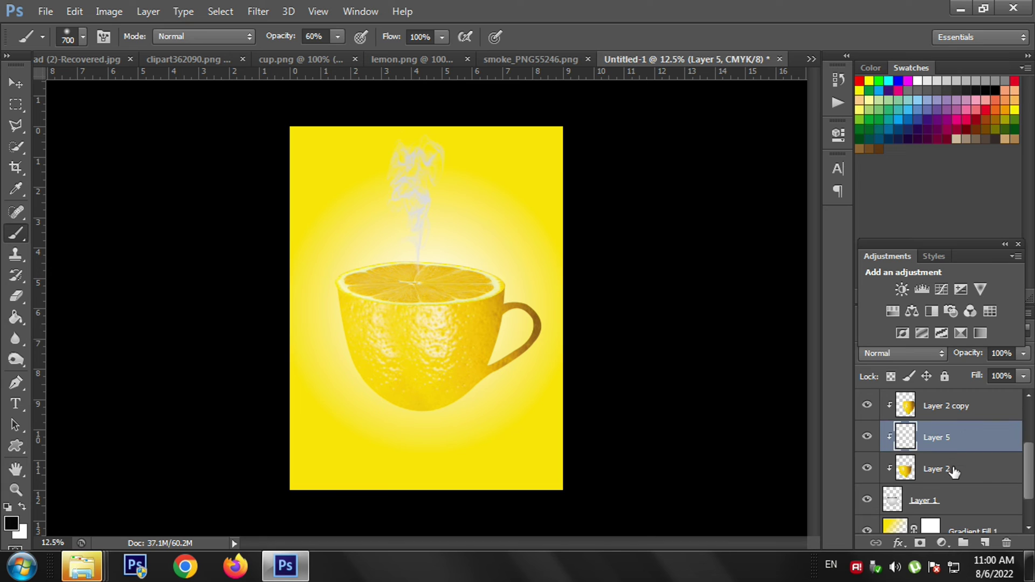
key(ctrl+alt+z)
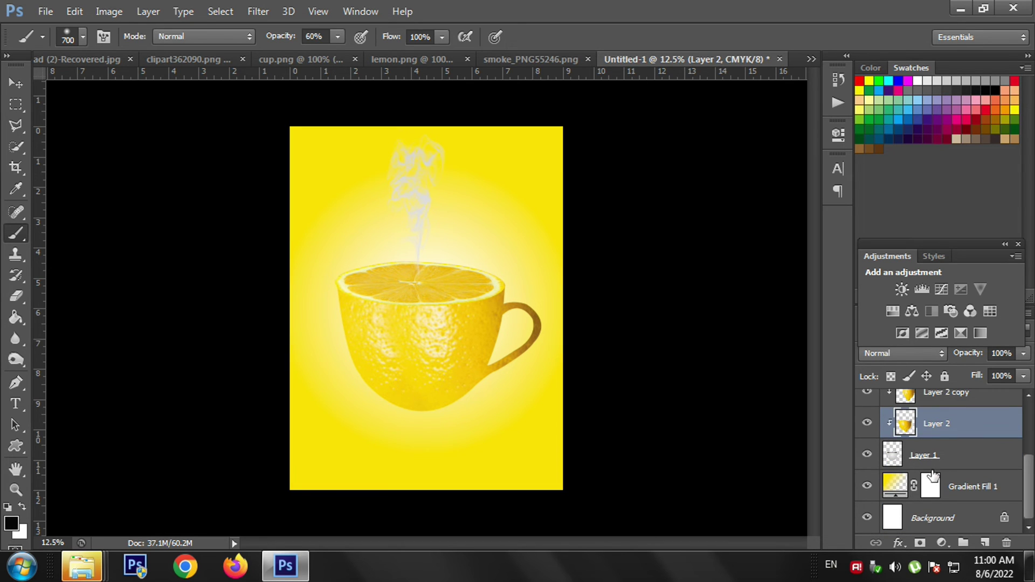
Step: Add a new layer directly above Gradient Fill 1 and paint a soft black spot at the cup's base
click(934, 481)
click(984, 541)
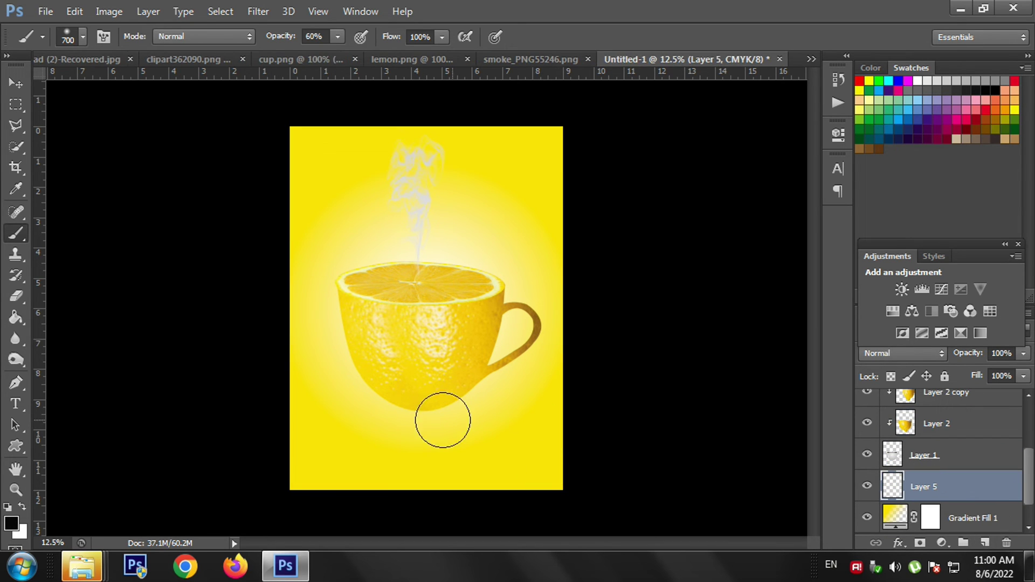
click(422, 410)
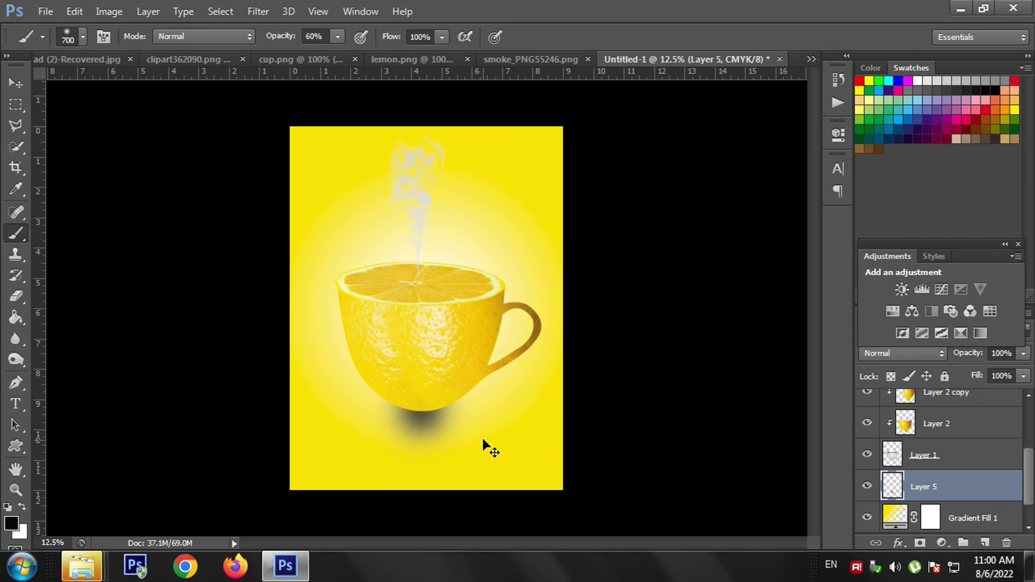
Step: Stretch the shadow spot to 264.07% wide and 59.08% high, centred under the cup, and set its layer opacity to 60%
key(ctrl+t)
drag(364, 412, 277, 411)
drag(479, 411, 535, 413)
drag(276, 412, 236, 412)
drag(386, 468, 389, 432)
drag(446, 417, 473, 427)
drag(409, 451, 410, 445)
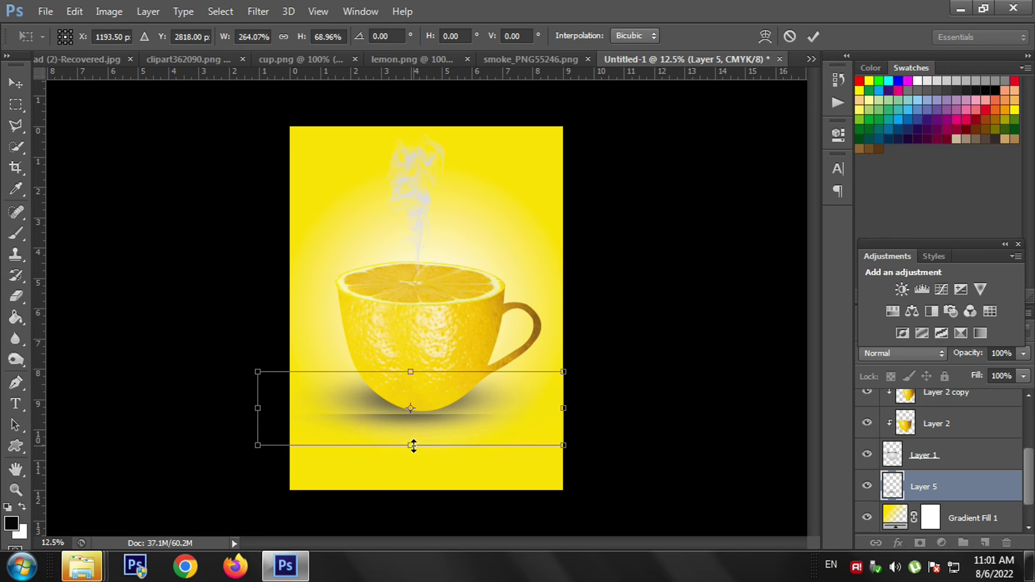
drag(411, 372, 410, 377)
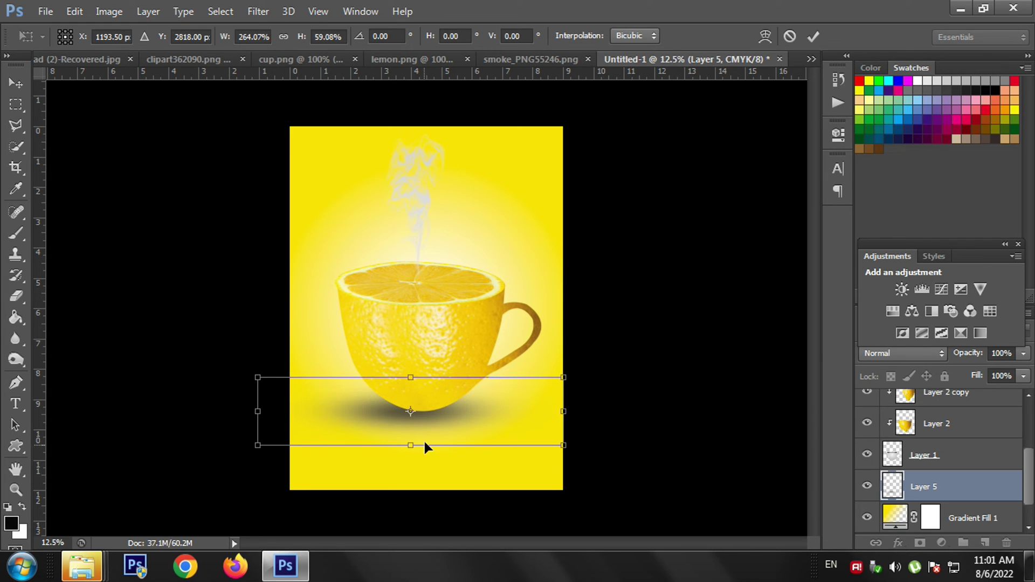
drag(484, 390, 487, 390)
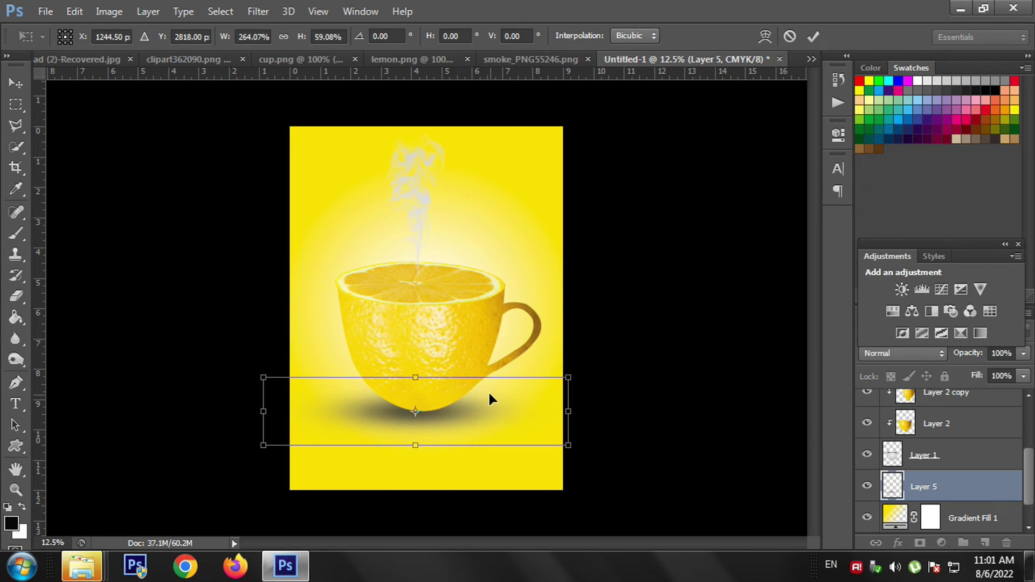
key(b)
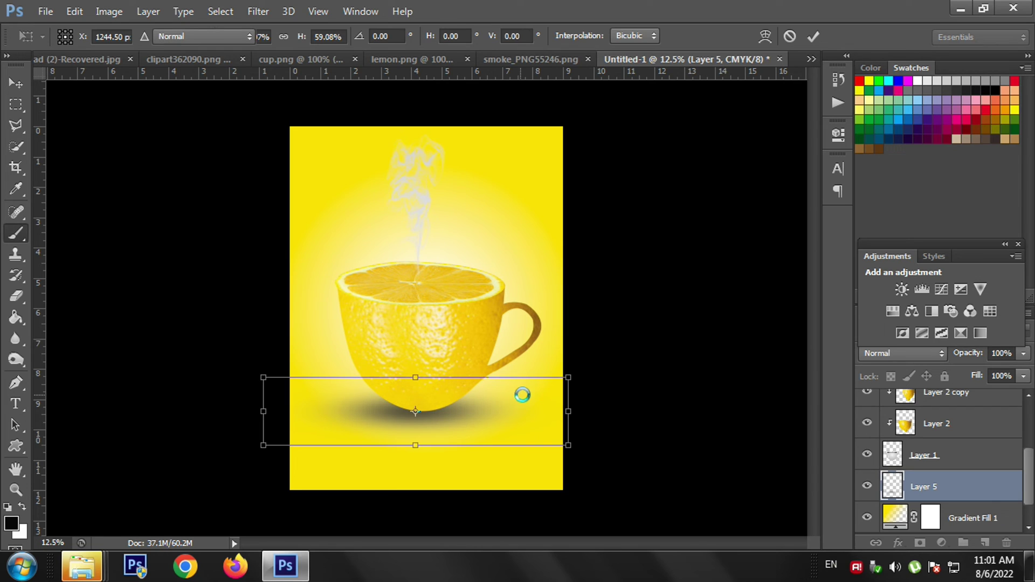
click(1023, 354)
drag(1007, 373, 989, 374)
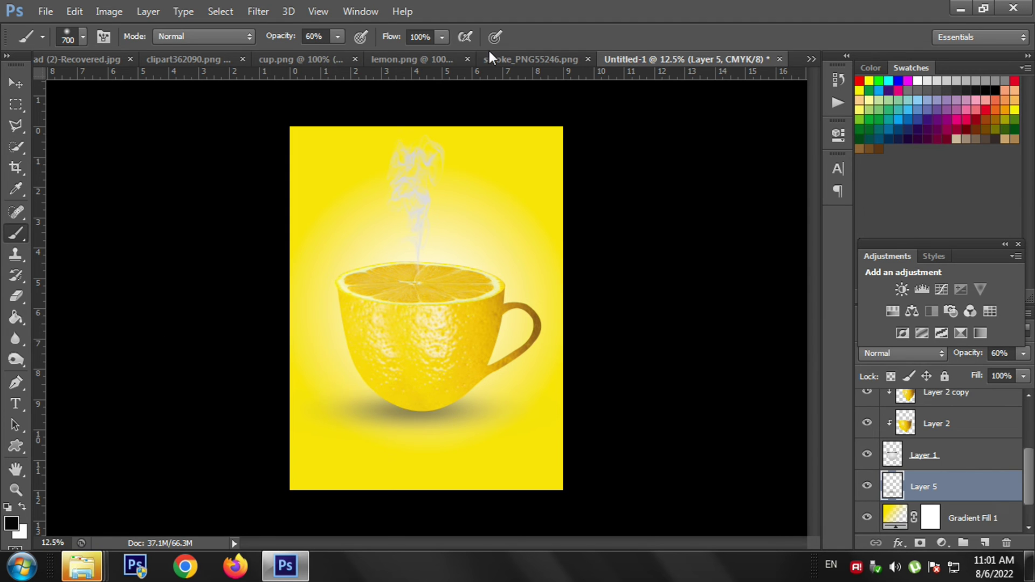
Step: Copy the selected lemon cut face from lemon.png into Untitled-1 as a new layer above the shadow
click(410, 59)
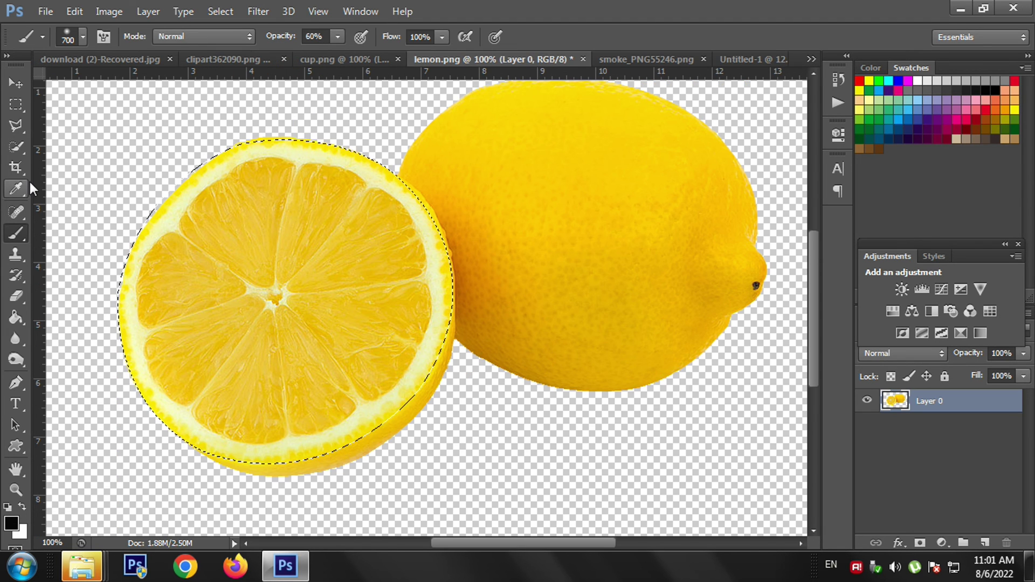
click(16, 82)
drag(206, 295, 459, 391)
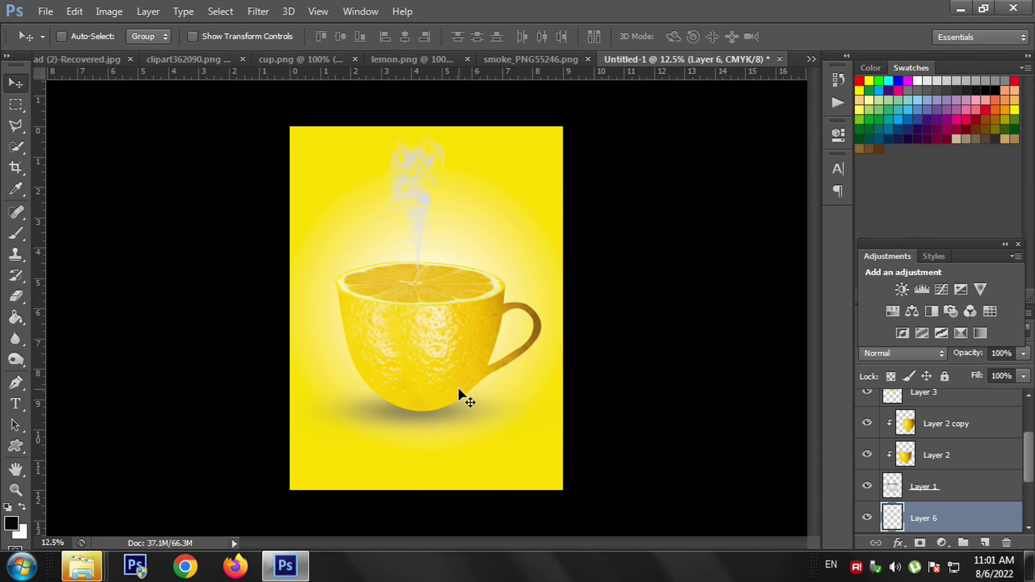
Step: Move Layer 6 to the top of the layer stack, scale the lemons to about 157.3%, and place them in front of the cup's base
drag(890, 519, 920, 400)
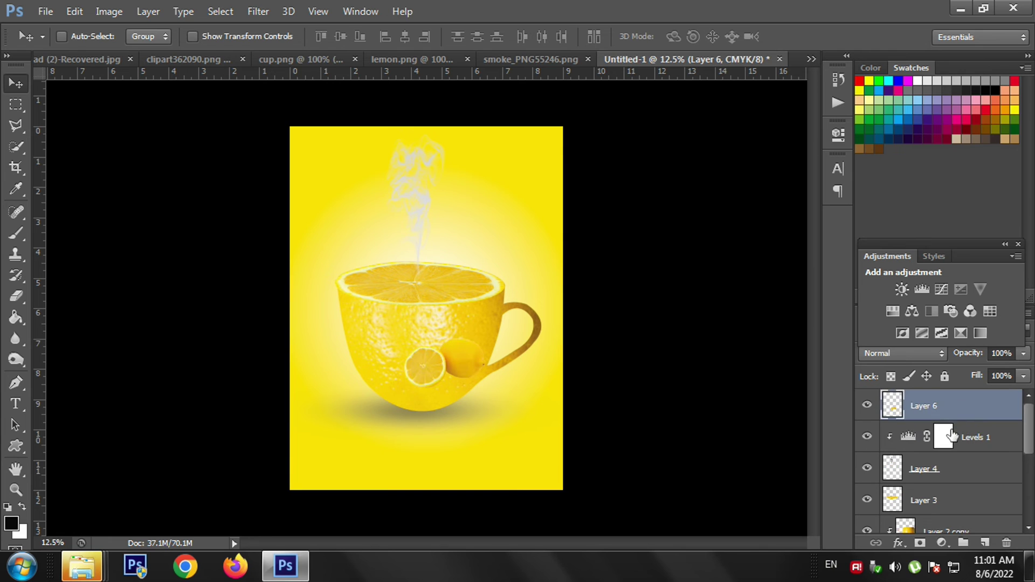
key(ctrl+t)
drag(485, 391, 531, 420)
drag(490, 372, 468, 398)
drag(508, 445, 509, 443)
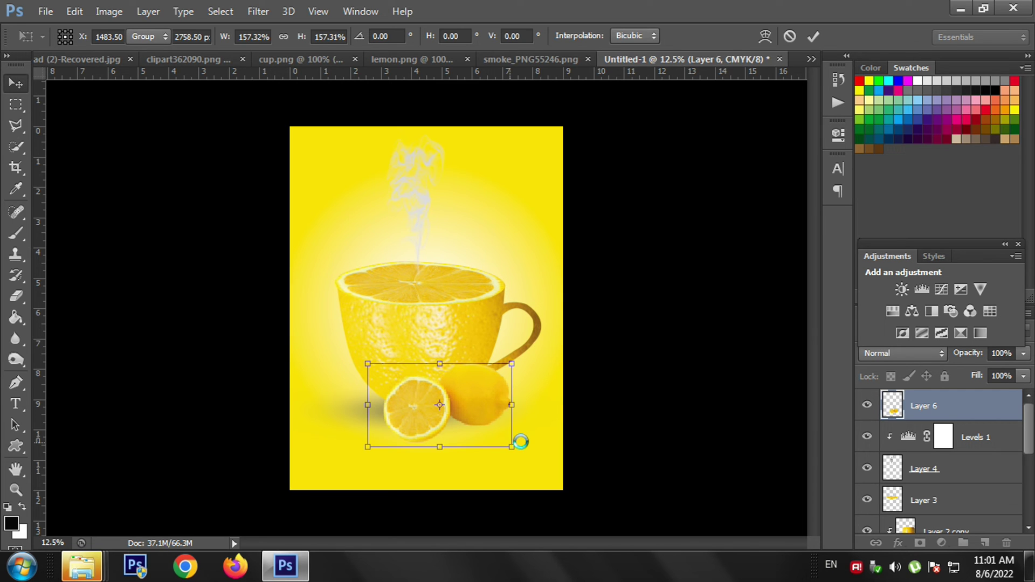
key(Return)
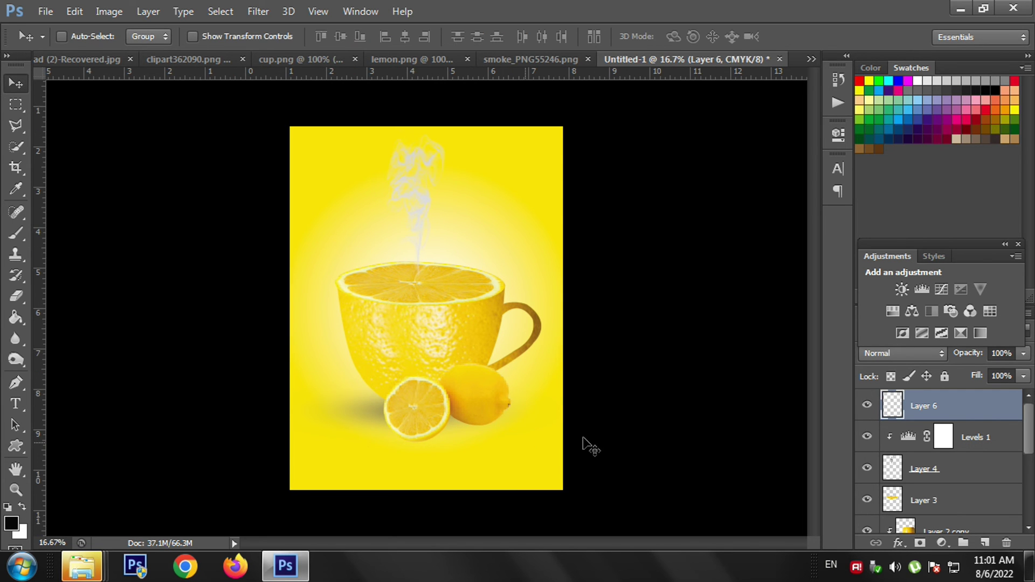
Step: Add a new layer directly above Layer 5 and paint a soft black 700-pixel brush spot beneath the lemons
key(ctrl+plus)
scroll(1002, 458, down, 3)
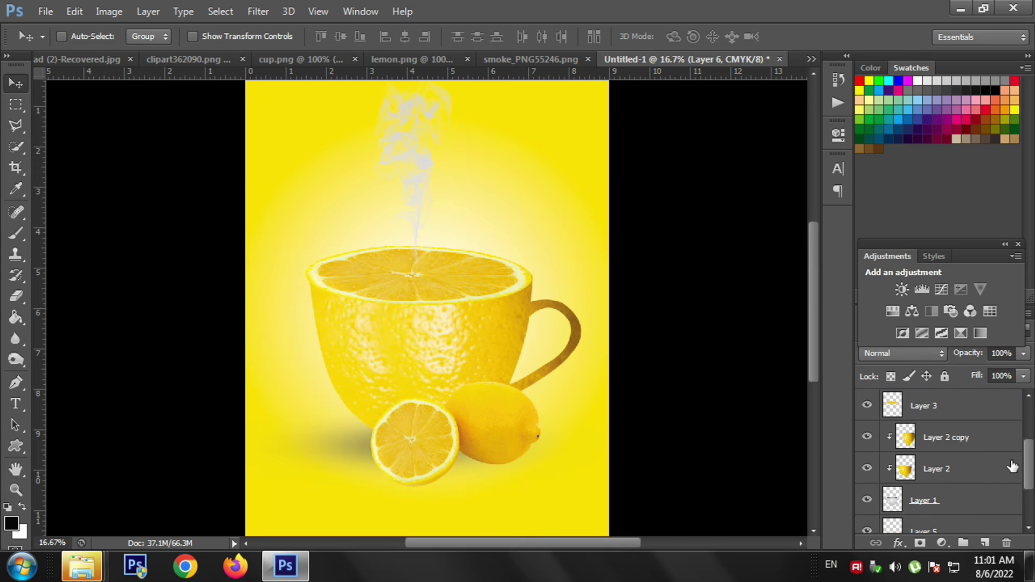
scroll(1002, 468, down, 3)
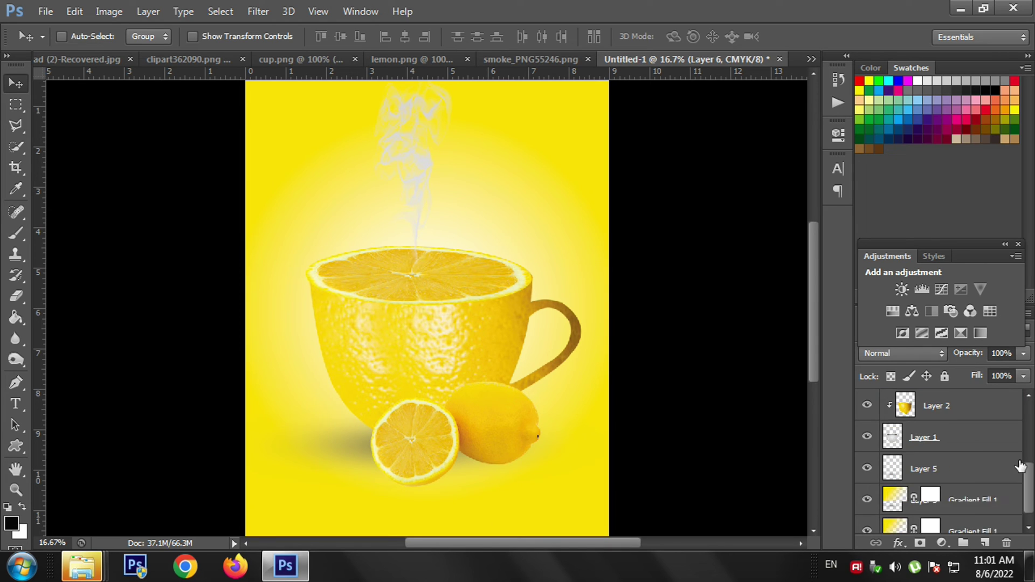
click(907, 467)
key(ctrl+shift+alt+n)
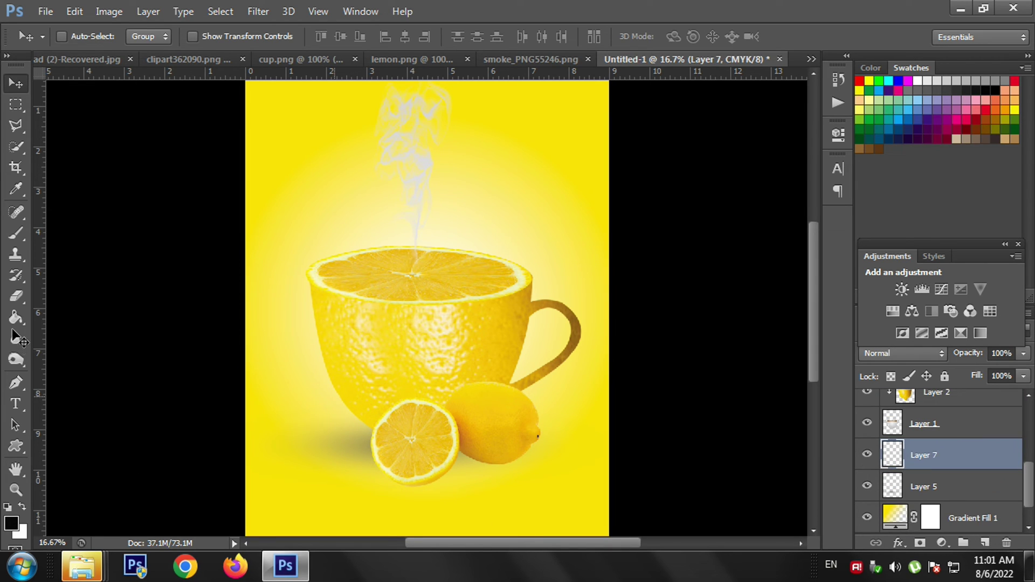
click(13, 236)
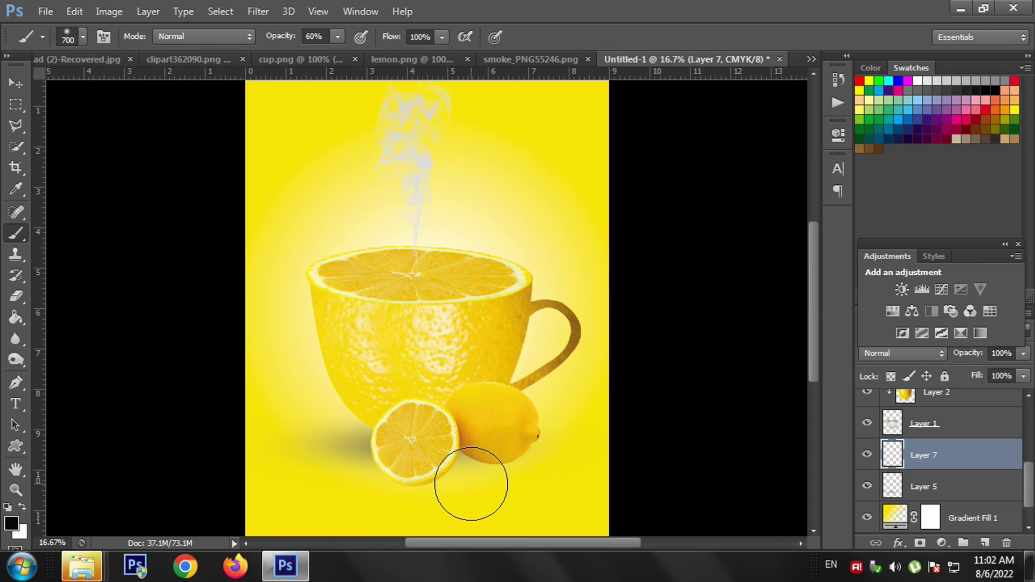
click(471, 484)
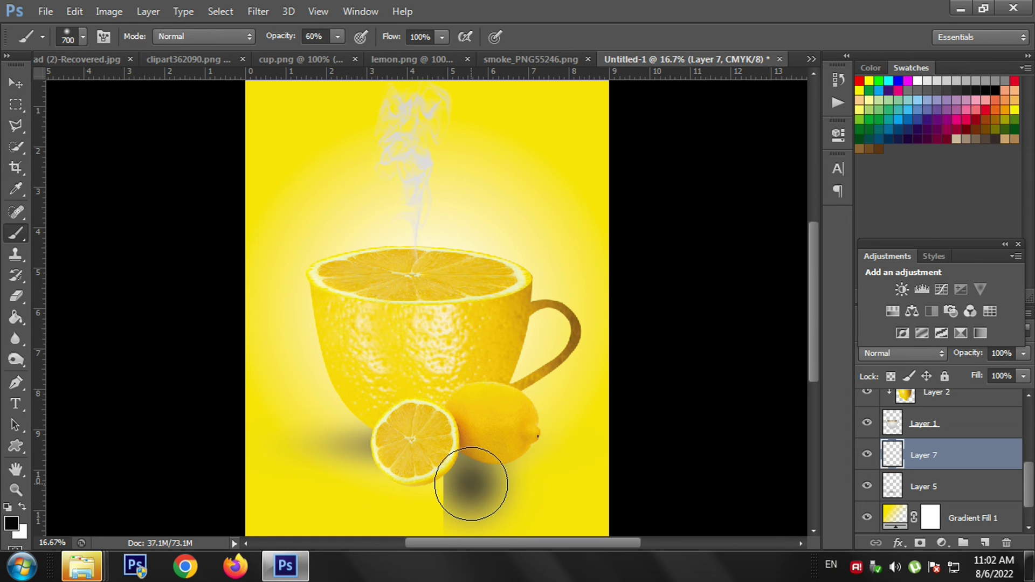
Step: Stretch the new shadow spot to 211.43% wide and 69.23% high, rotate it -9.91°, and place it under the lemons
key(ctrl+t)
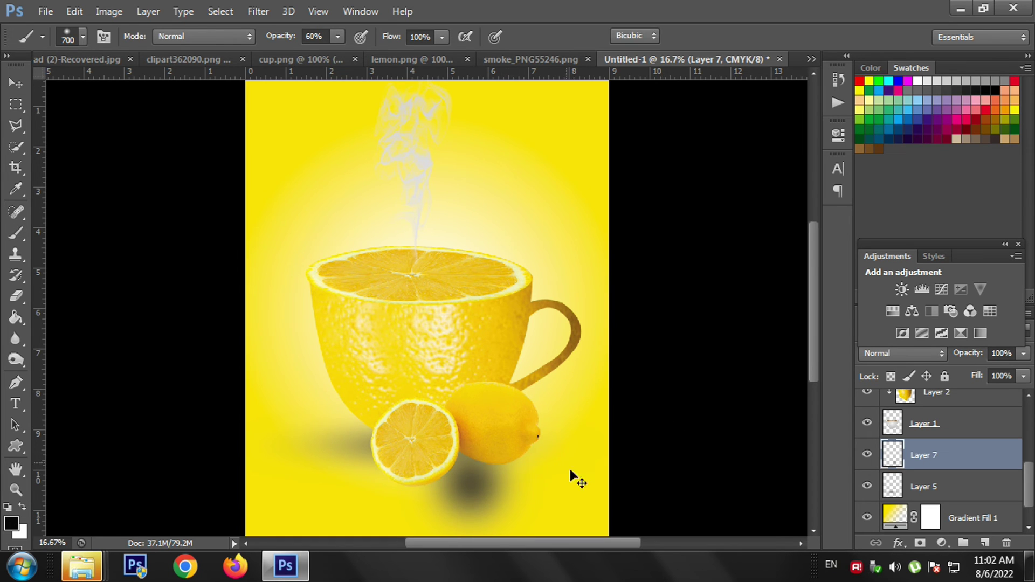
drag(388, 479, 322, 479)
drag(555, 479, 609, 479)
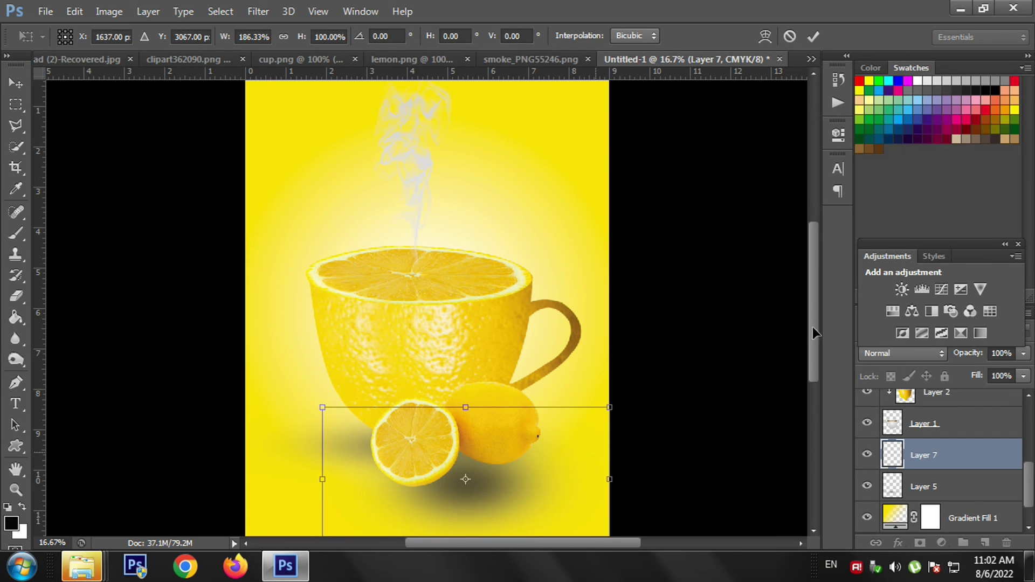
drag(813, 326, 823, 370)
drag(474, 438, 466, 396)
drag(323, 372, 304, 371)
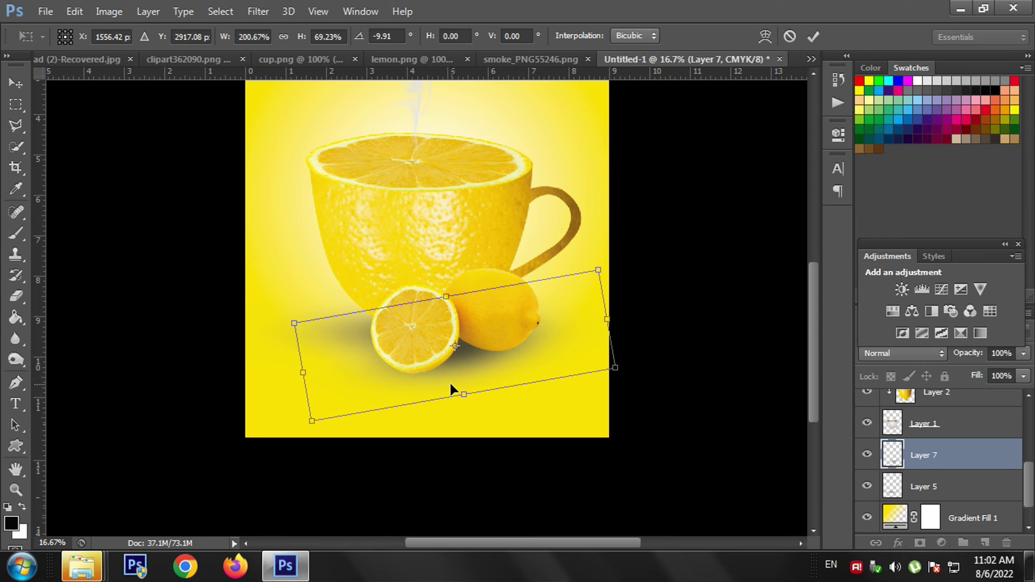
mouse_move(605, 317)
mouse_down()
mouse_move(624, 317)
mouse_move(615, 318)
mouse_up()
drag(310, 381, 301, 372)
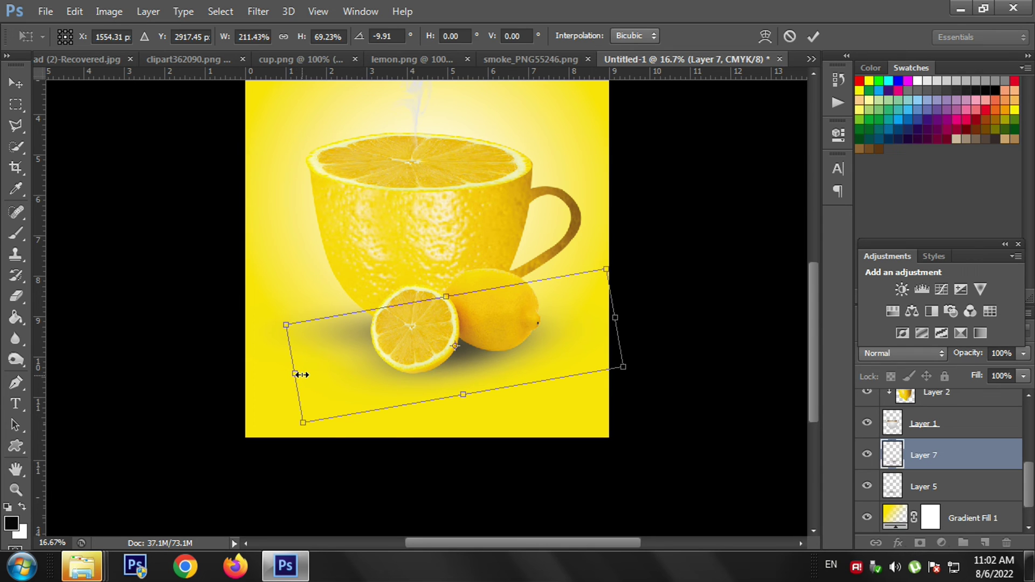
key(b)
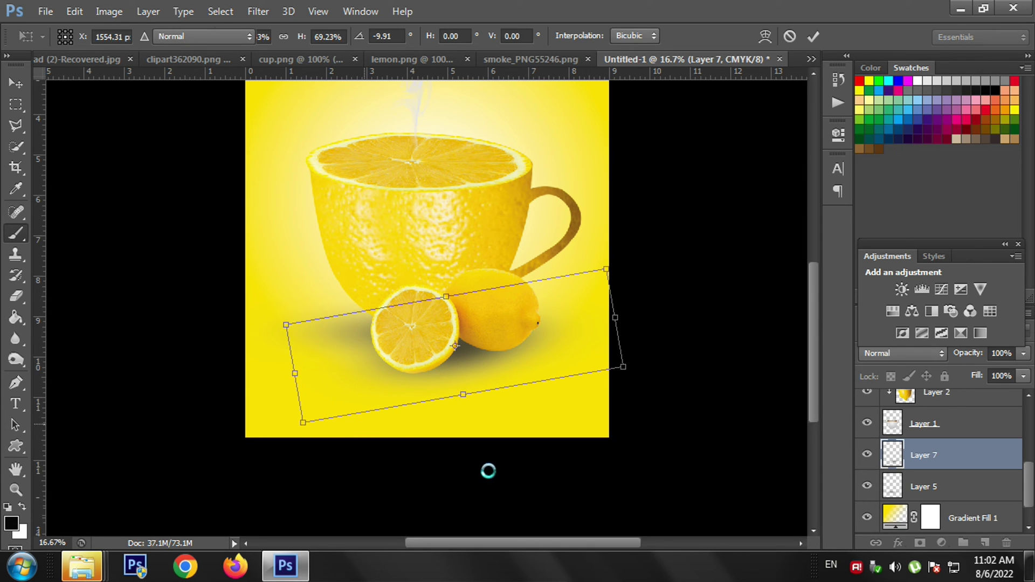
key(Return)
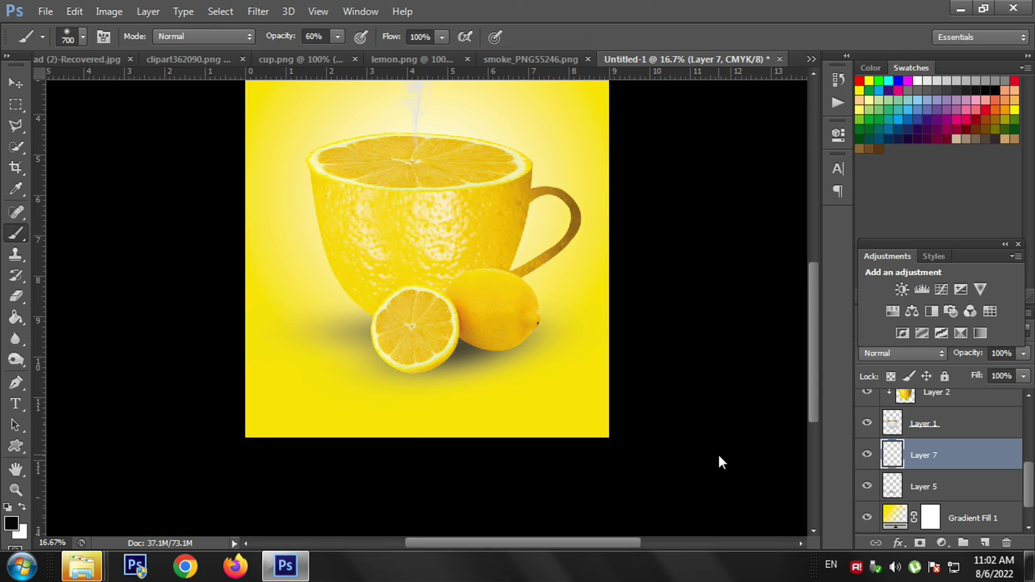
Step: Select Layer 6 in Untitled-1, then close the source documents cup.png, smoke_PNG55246.png, lemon.png and clipart362090.png
key(ctrl+minus)
scroll(912, 422, up, 5)
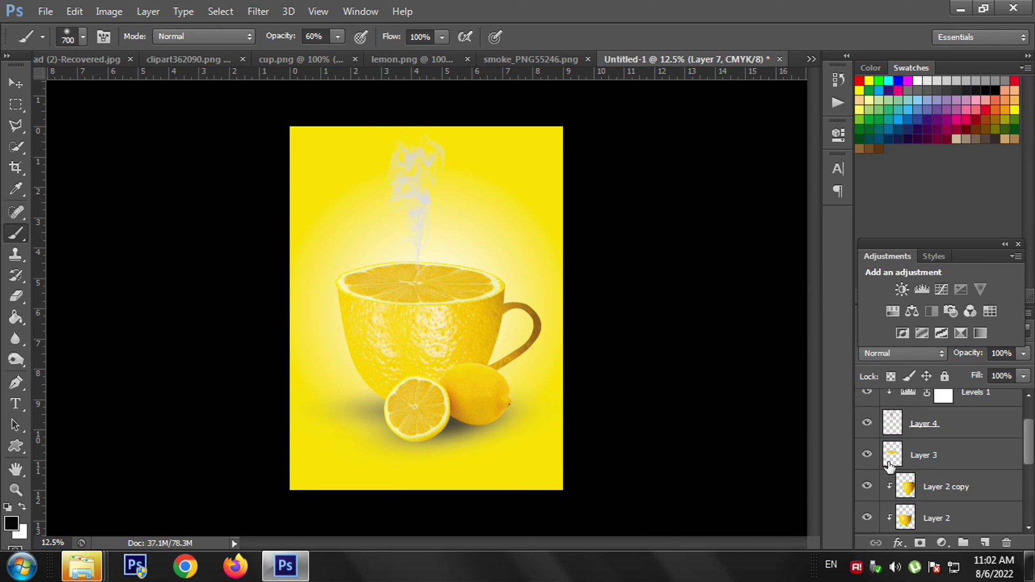
click(927, 405)
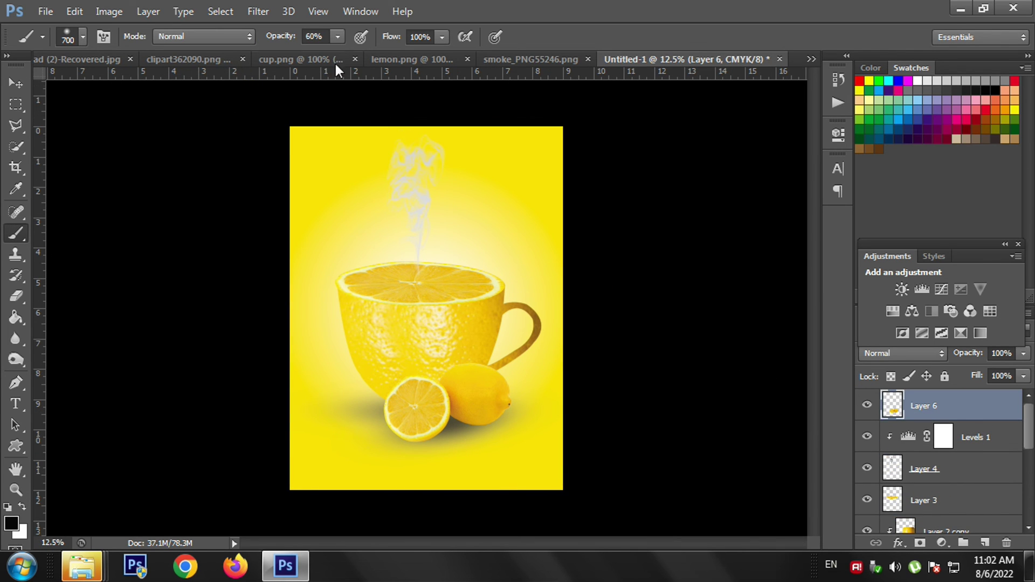
click(358, 61)
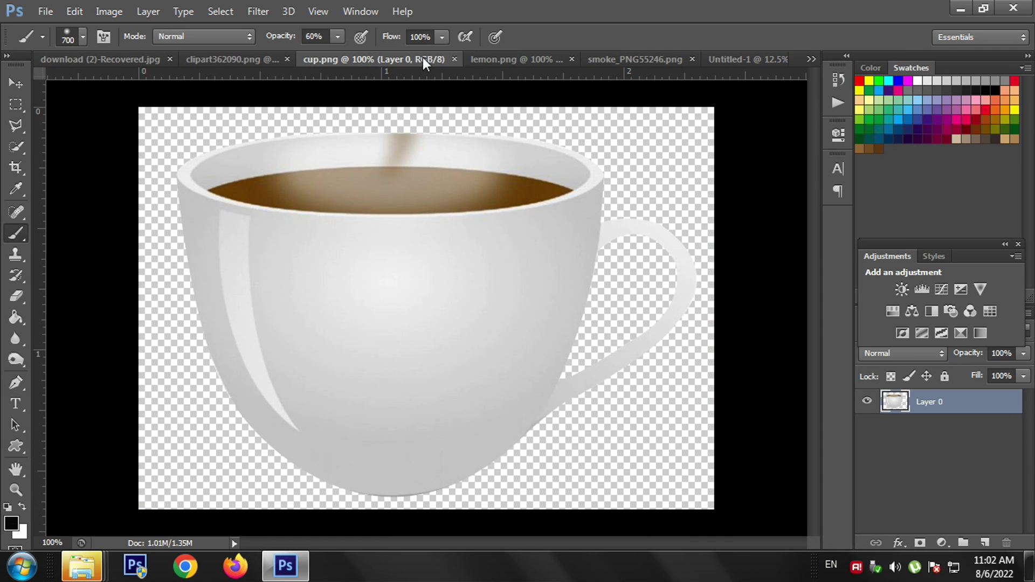
click(454, 59)
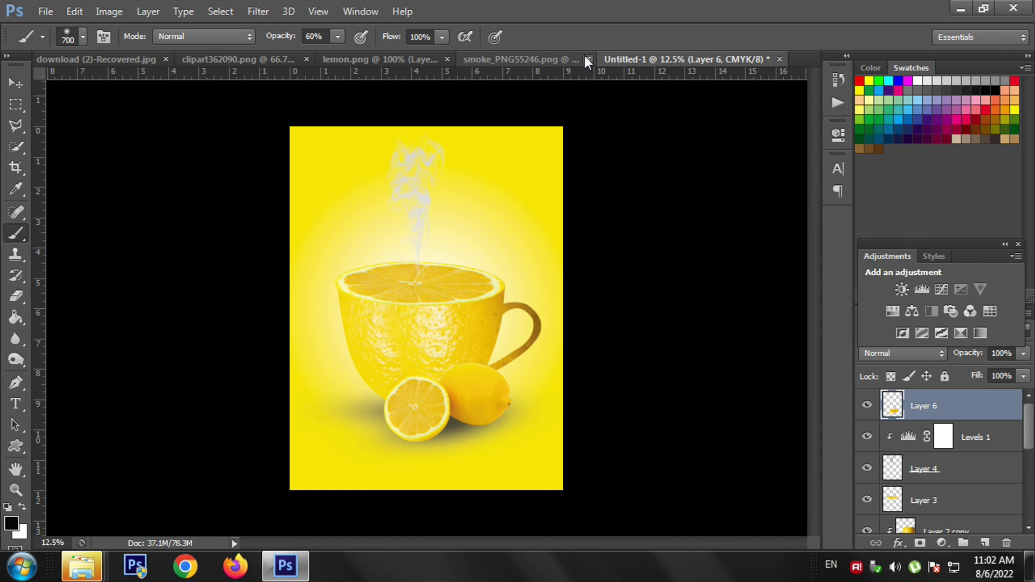
click(586, 59)
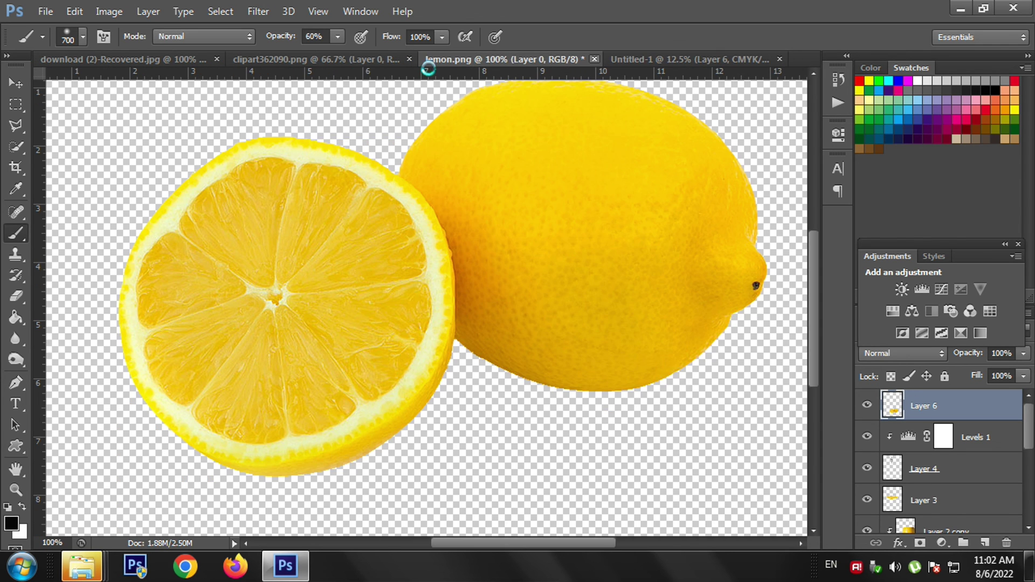
click(454, 192)
click(594, 58)
key(Escape)
click(285, 60)
click(334, 56)
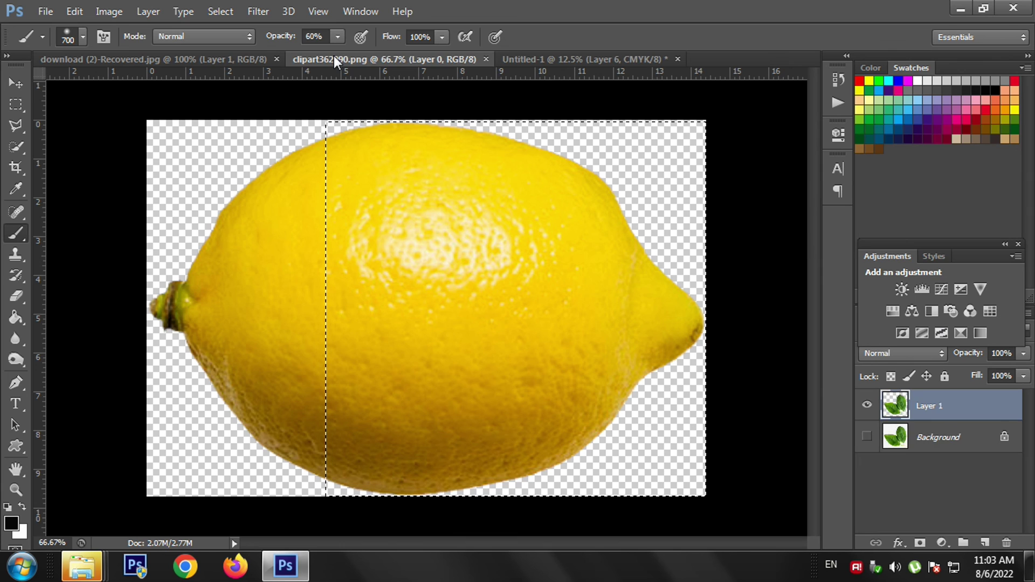
click(486, 59)
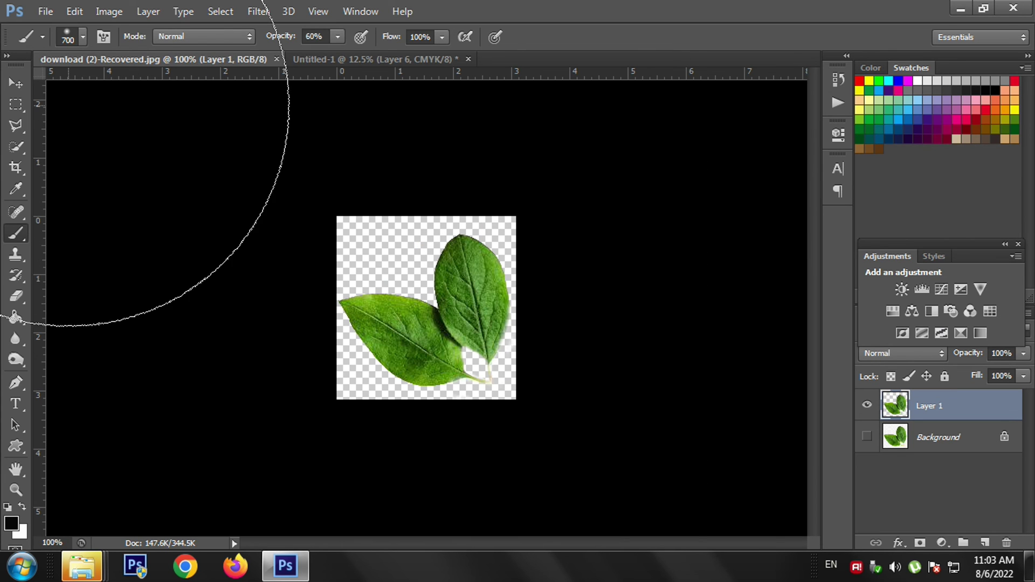
Step: Copy the green leaves from download (2)-Recovered.jpg into Untitled-1 and place their layer directly below Layer 6
click(14, 80)
drag(367, 306, 447, 329)
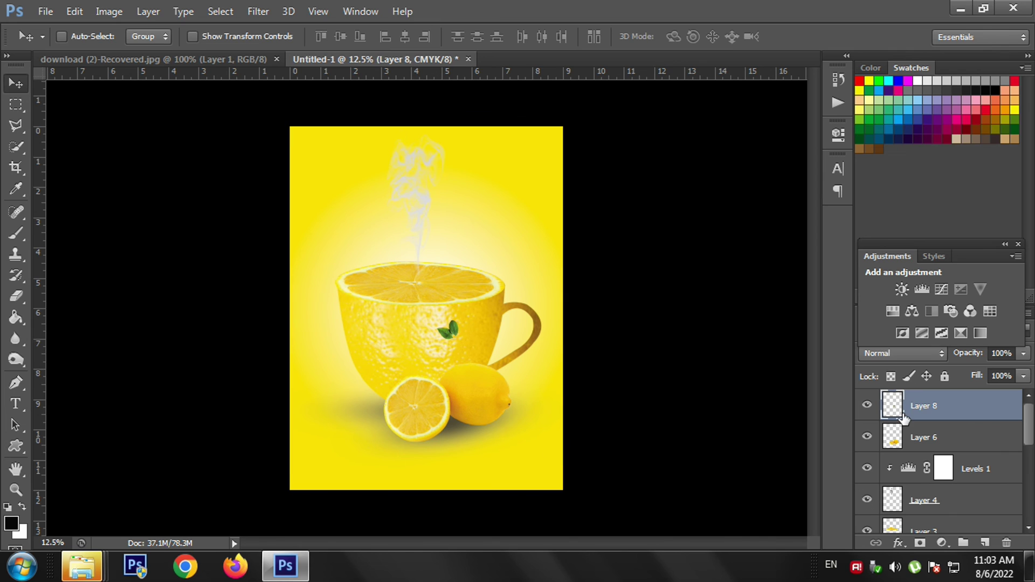
drag(904, 420, 905, 451)
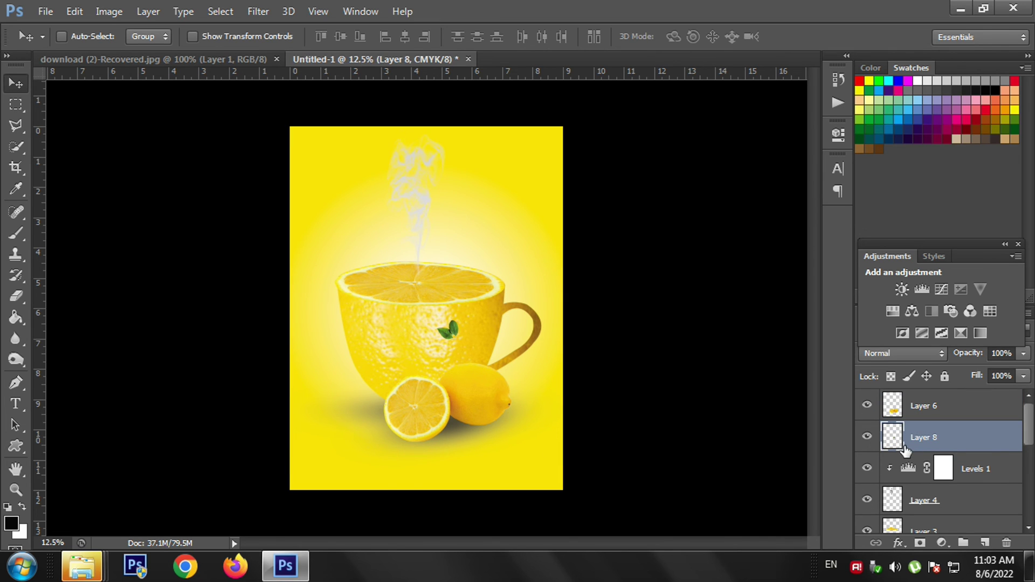
Step: Scale the leaves to 325.37%, rotate them 68.57° plus a further 10.73°, and tuck them behind the lemons
key(ctrl+t)
drag(501, 384, 452, 357)
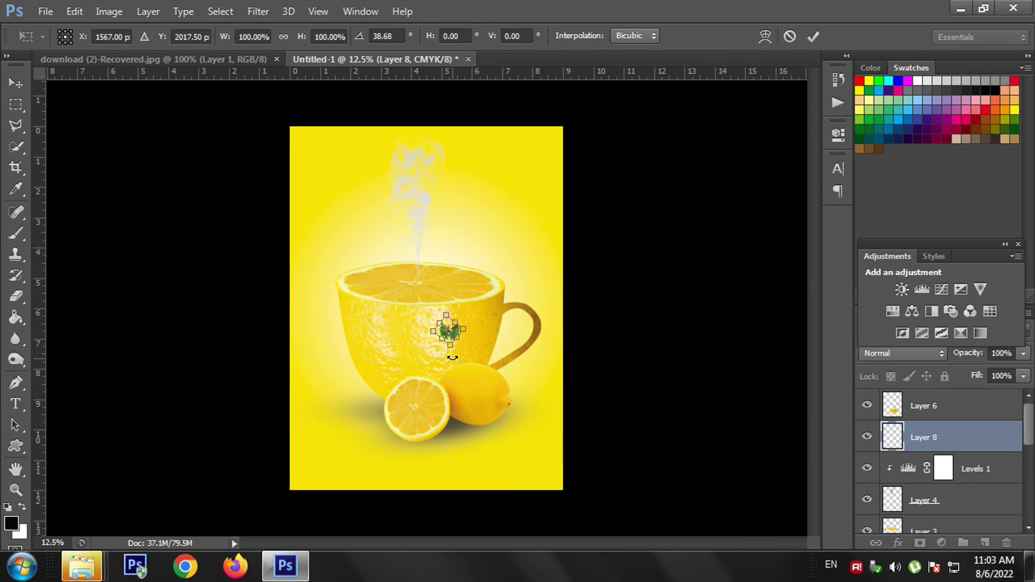
key(ctrl+plus)
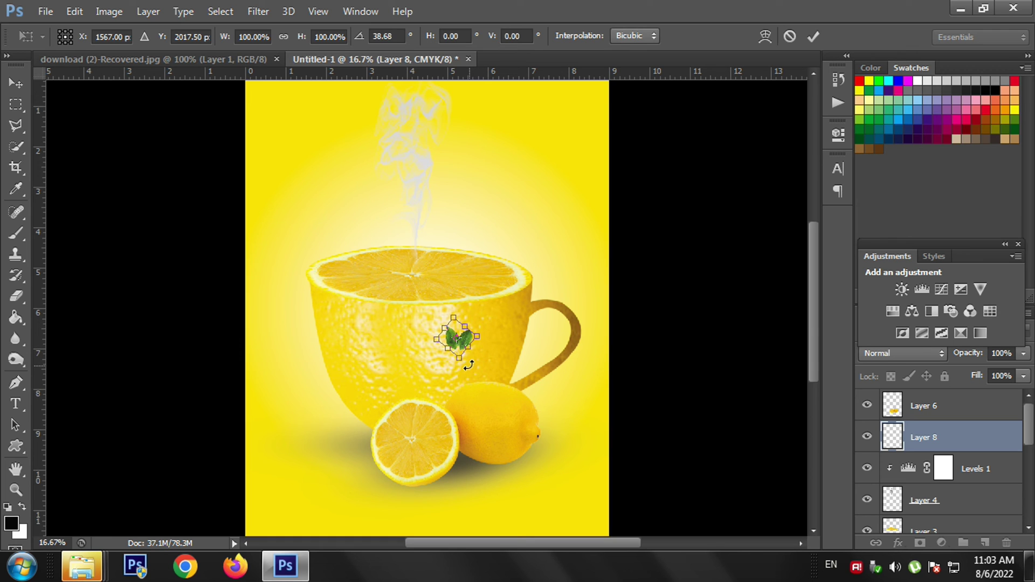
drag(462, 360, 459, 432)
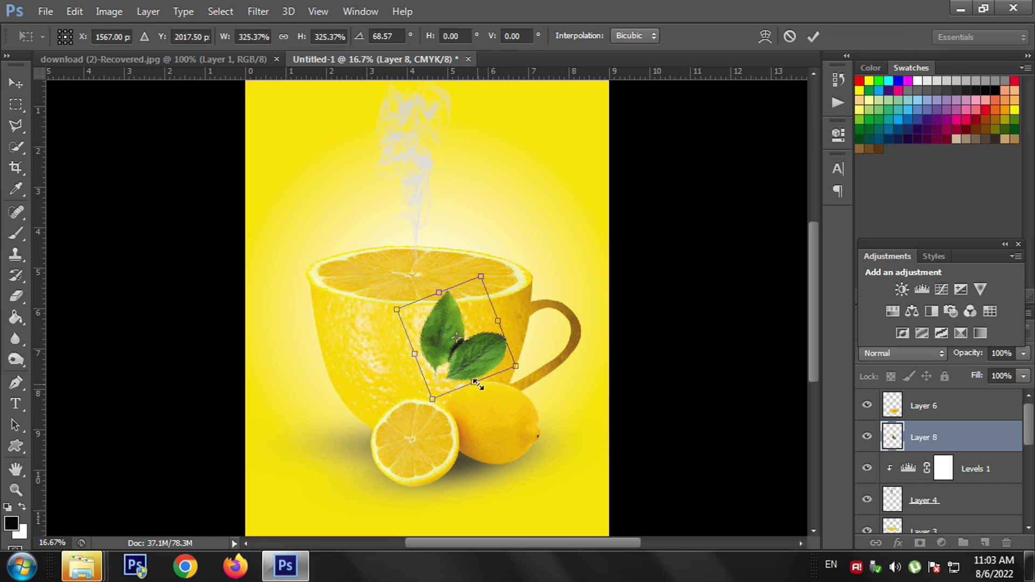
drag(475, 335, 445, 425)
key(Return)
key(ctrl+t)
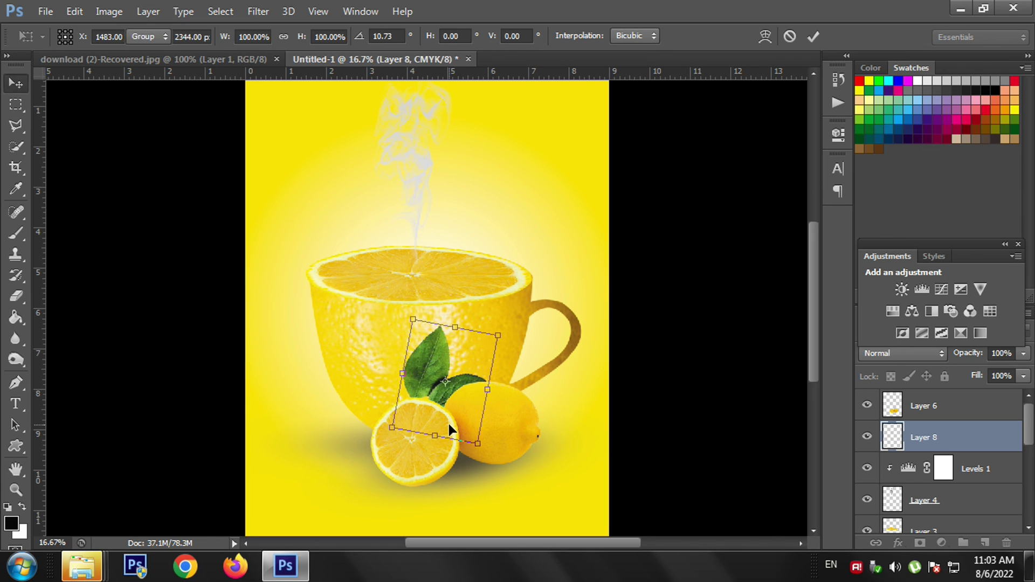
key(Return)
key(ctrl+minus)
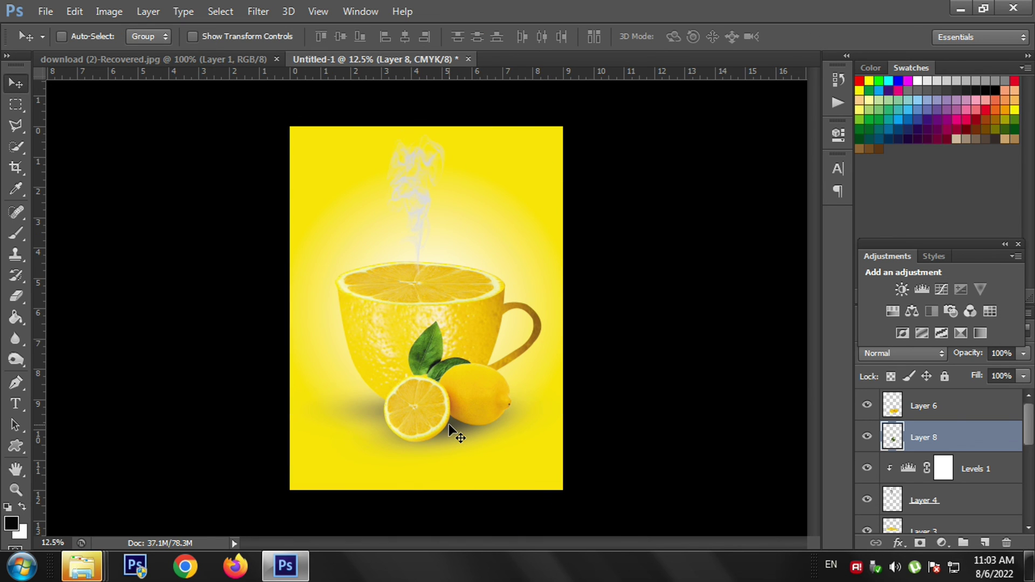
Step: Duplicate the leaves layer, enlarge the copy to about twice its size, and place it in the poster's lower-left corner
key(ctrl+j)
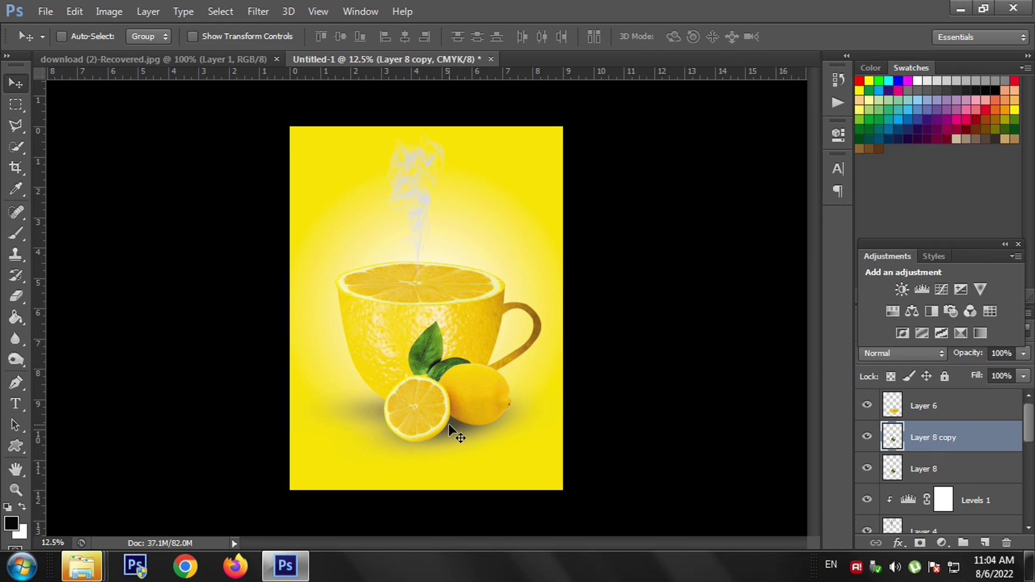
key(ctrl+t)
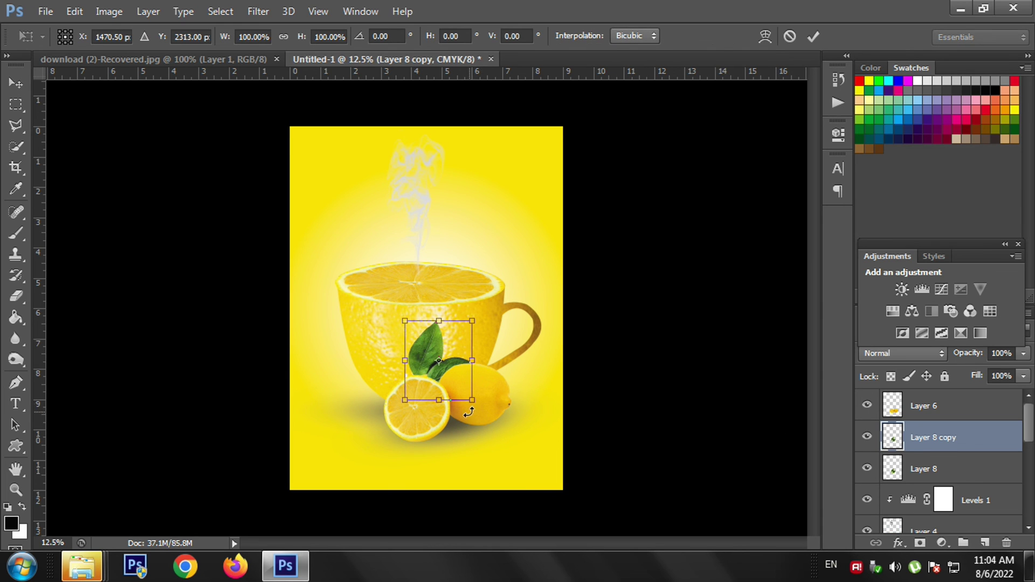
drag(472, 401, 492, 424)
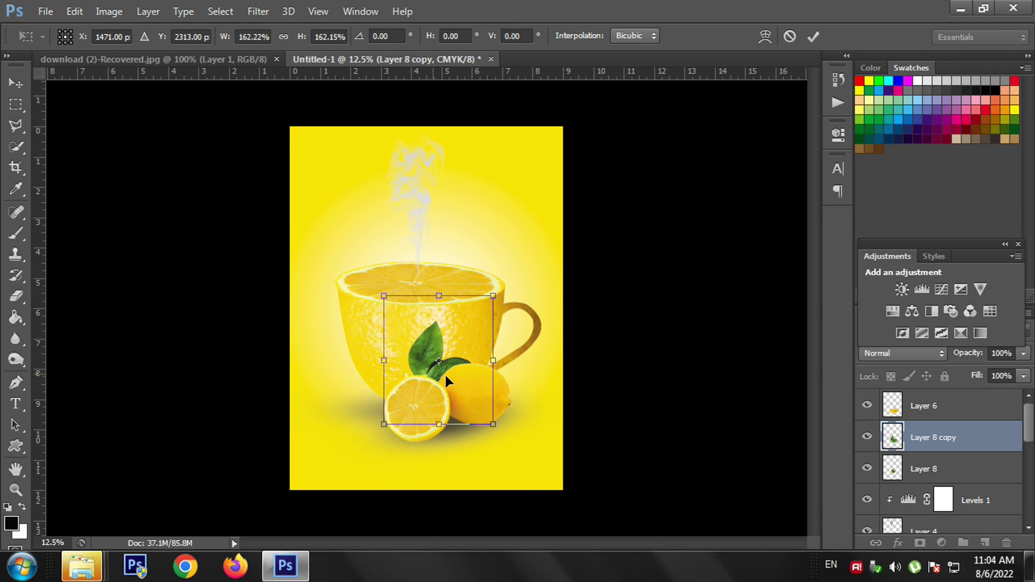
drag(447, 375, 342, 477)
drag(371, 523, 384, 536)
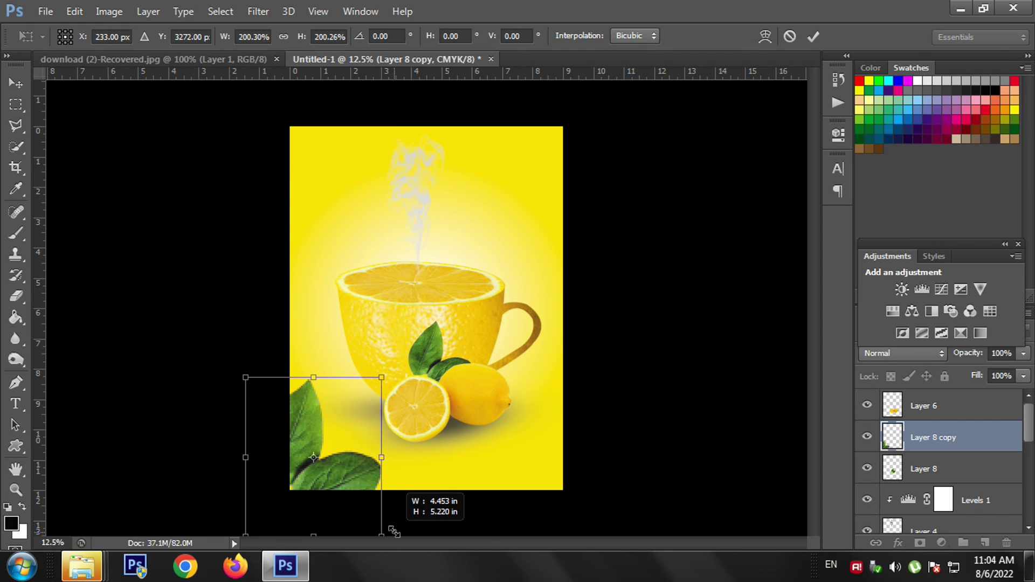
drag(342, 502, 360, 494)
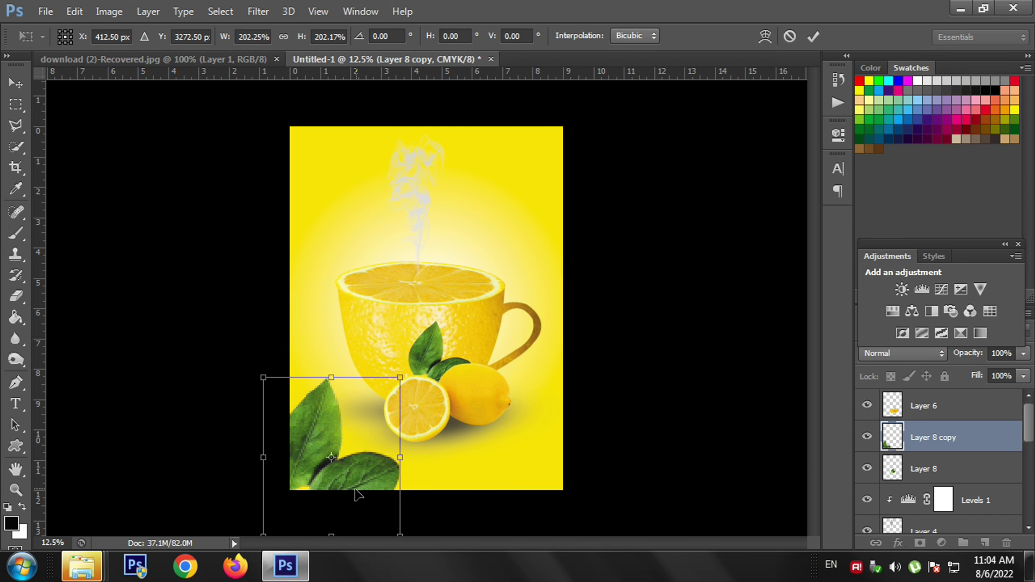
drag(358, 495, 387, 467)
drag(405, 526, 399, 518)
key(v)
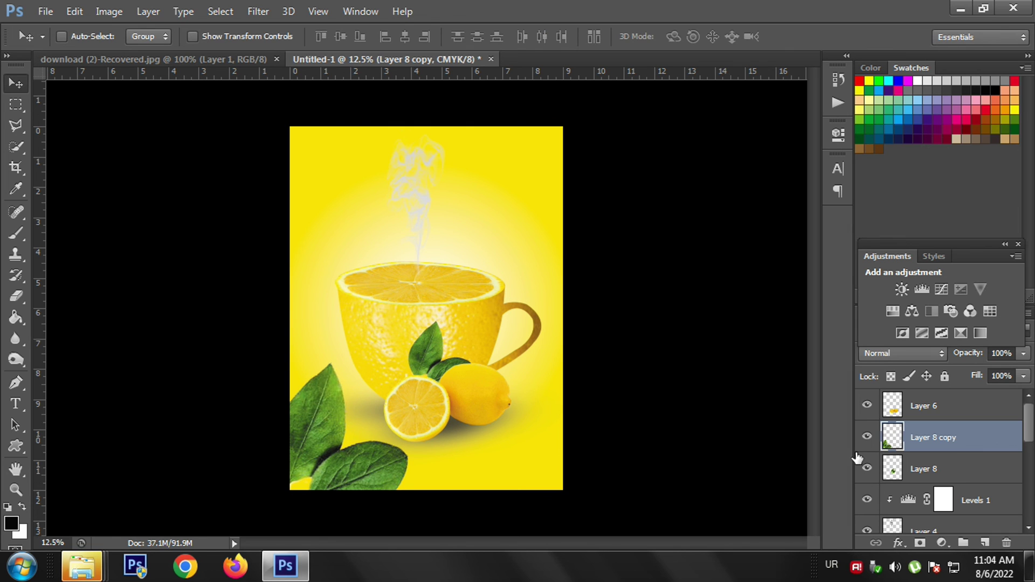
Step: Duplicate the large leaves, rotate the copy 180°, stretch it to 114.52% width and 97.74% height, and place it in the poster's upper-right corner
key(ctrl+j)
key(ctrl+t)
drag(354, 484, 487, 232)
right_click(489, 236)
click(539, 421)
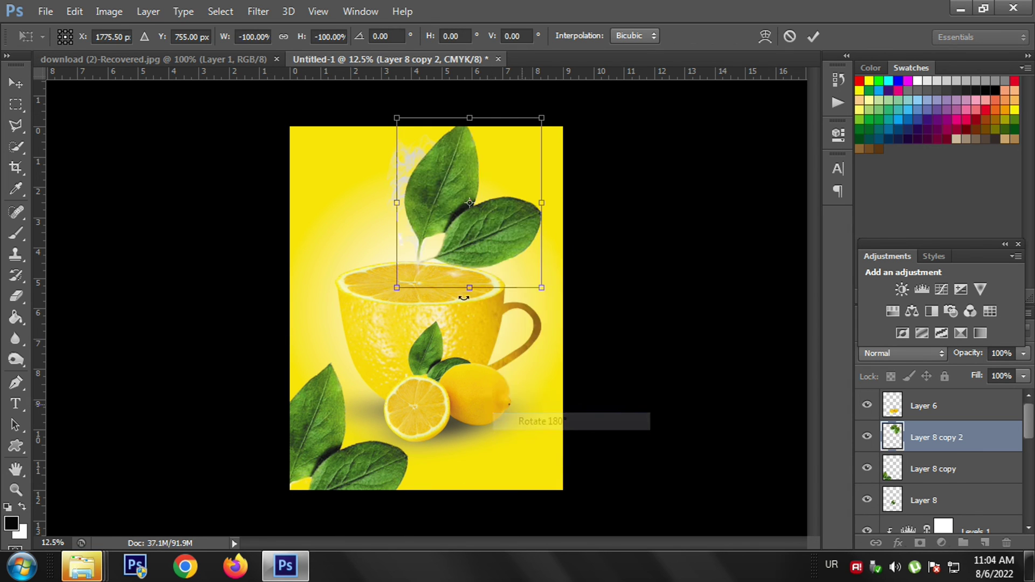
drag(542, 295, 563, 283)
drag(500, 241, 526, 222)
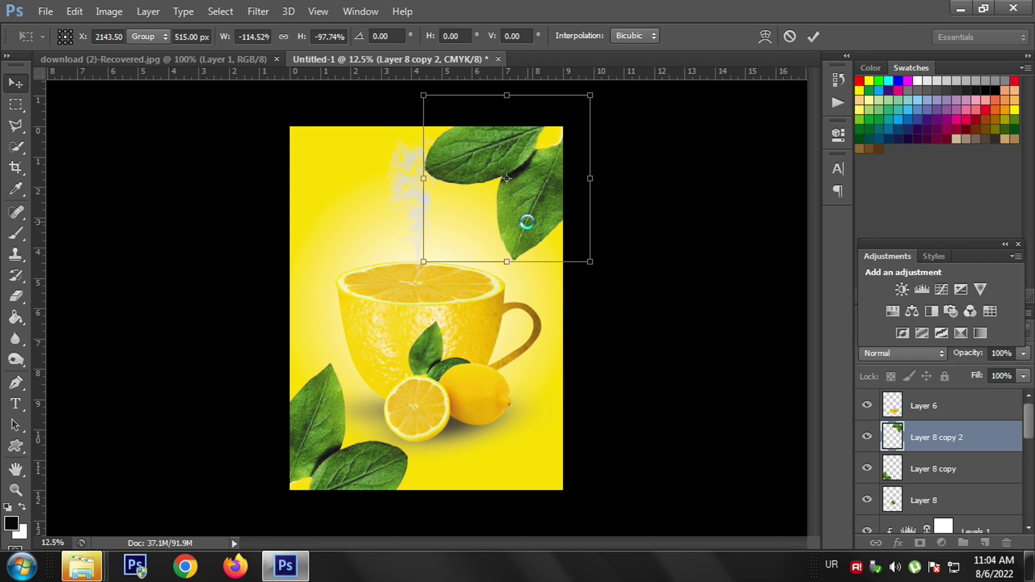
Step: Duplicate the small leaves on Layer 8, rotate the copy 66.44°, and place it in the poster's upper-left corner
click(891, 497)
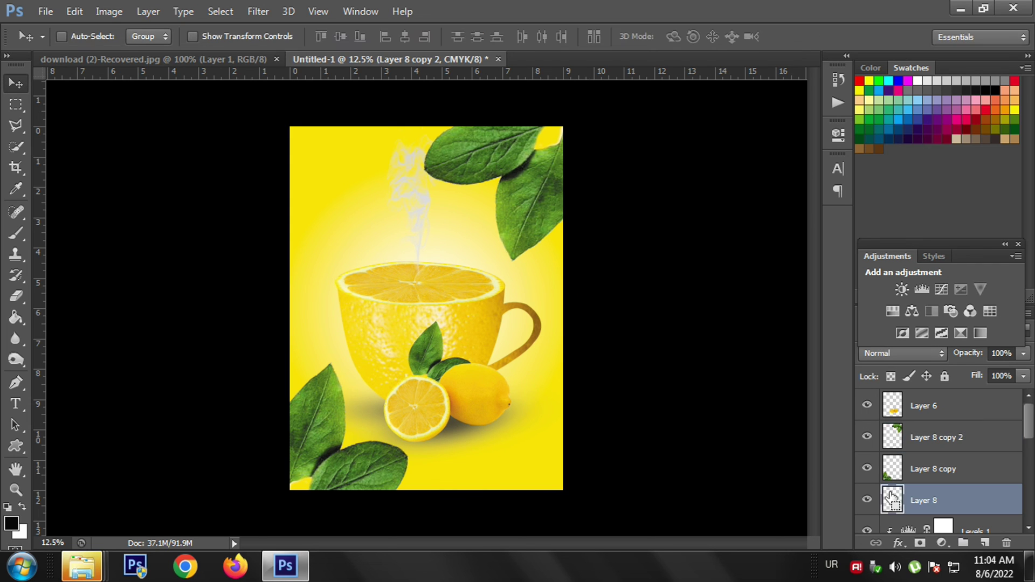
key(ctrl+j)
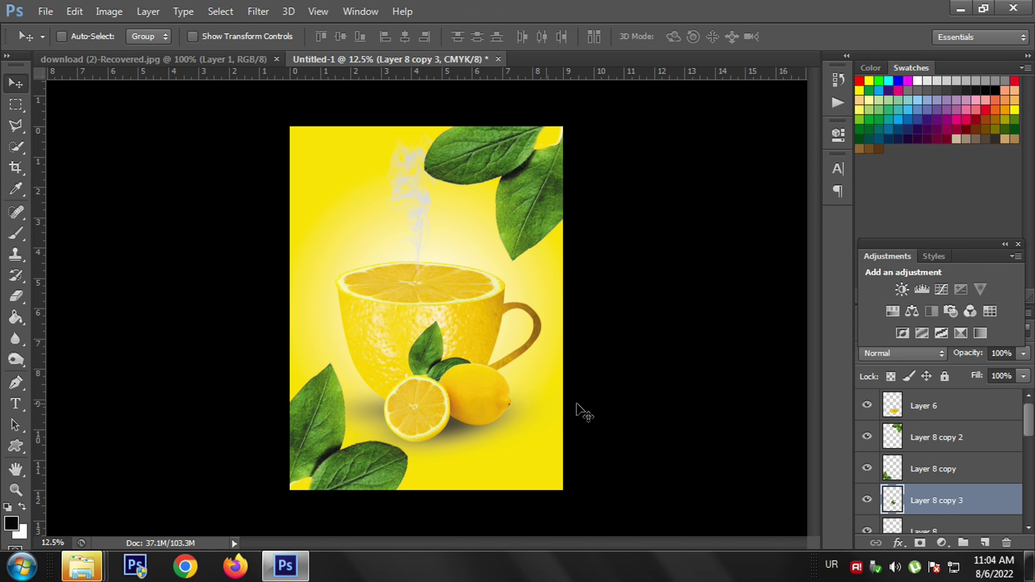
key(ctrl+t)
drag(488, 439, 341, 191)
drag(376, 271, 321, 286)
drag(360, 184, 337, 188)
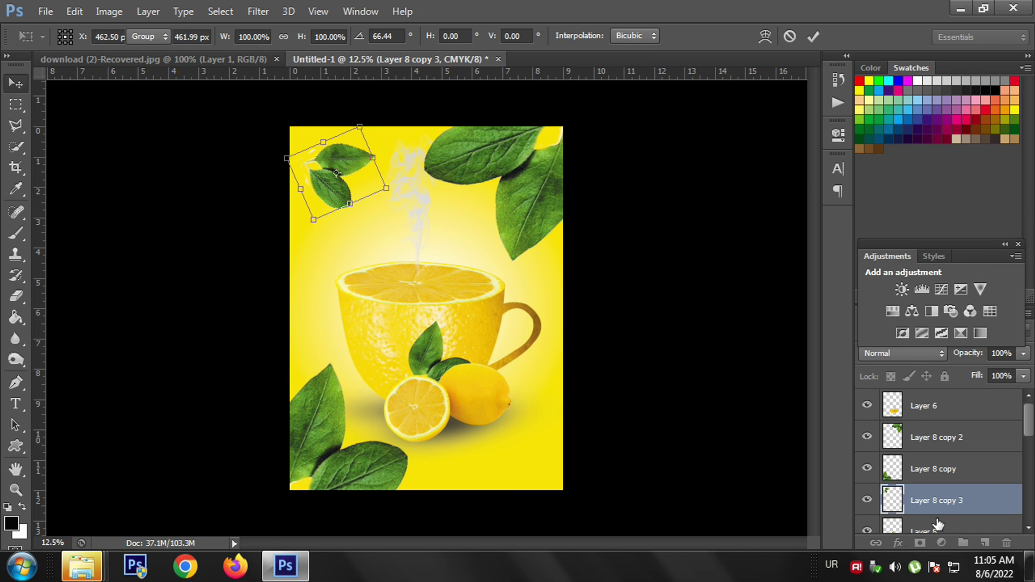
key(Return)
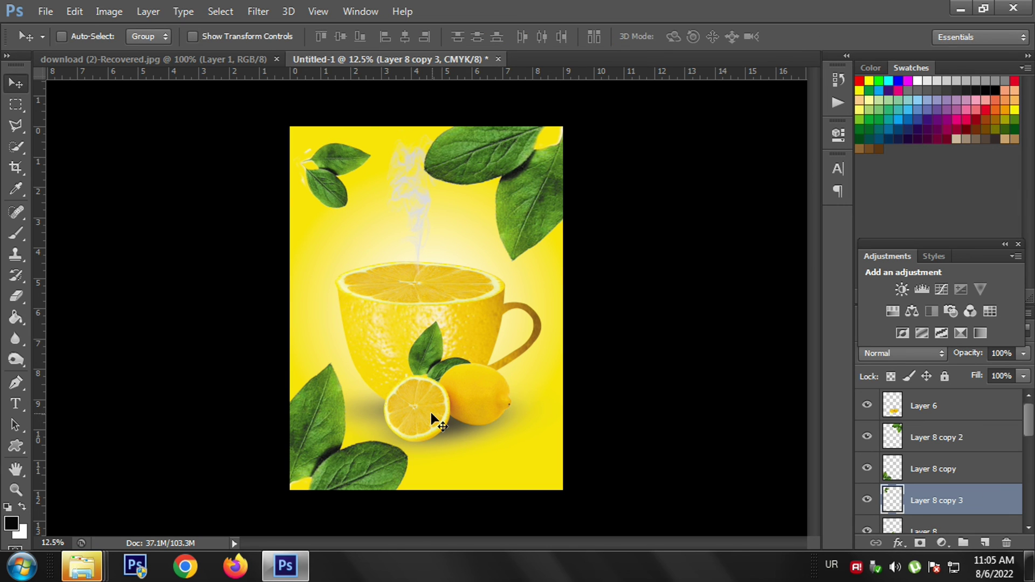
Step: Duplicate the upper-left leaves, move the copy partly off the poster's lower-right corner, and rotate it -18.59°
key(ctrl+j)
drag(469, 366, 535, 524)
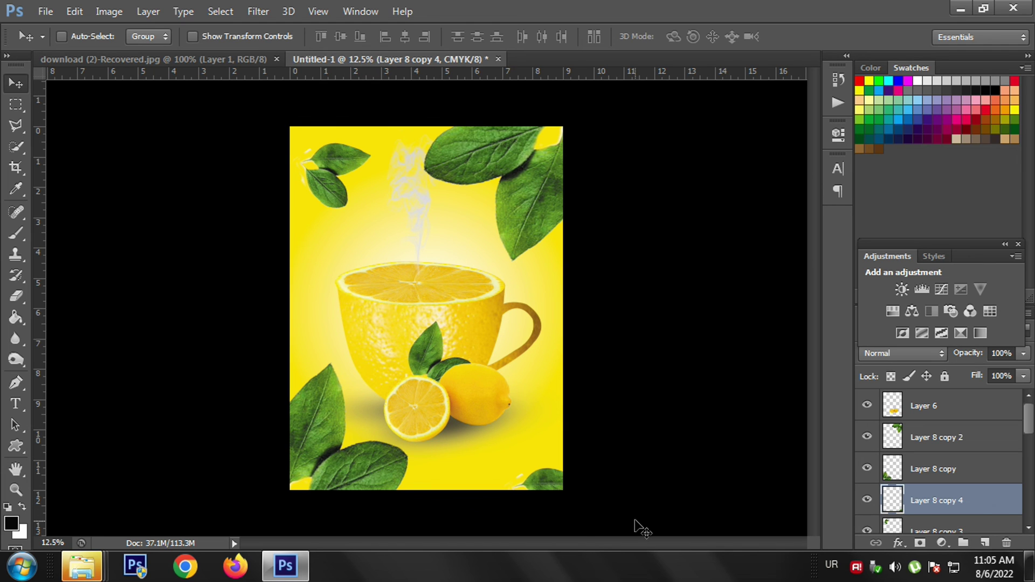
key(ctrl+t)
drag(605, 490, 625, 467)
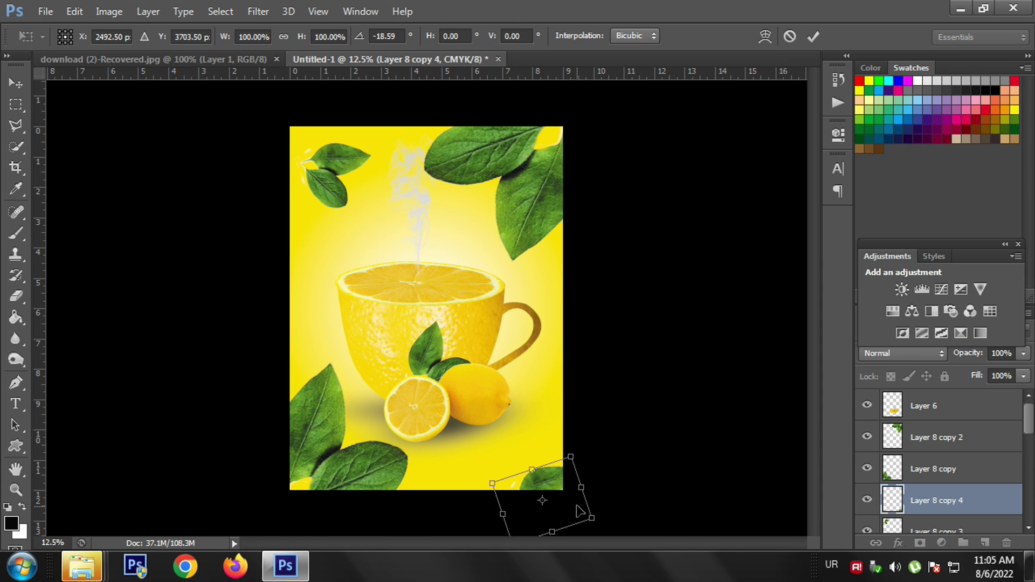
key(Return)
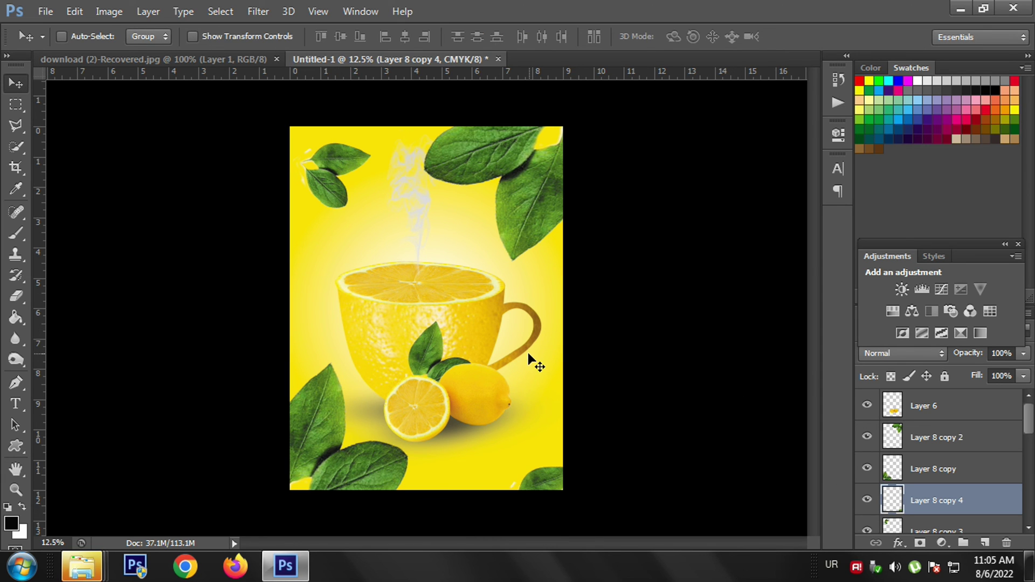
key(ctrl+plus)
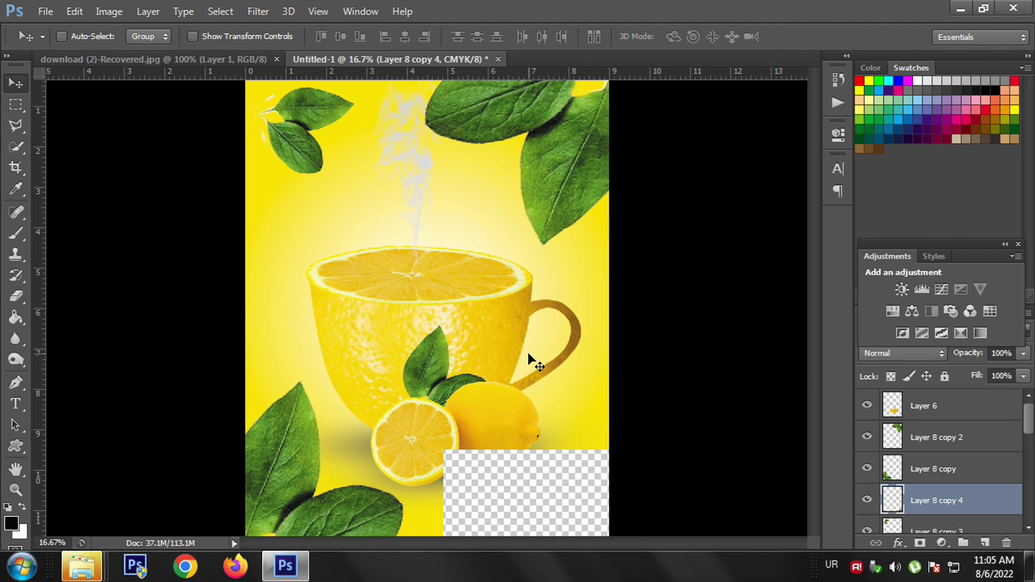
scroll(454, 355, down, 2)
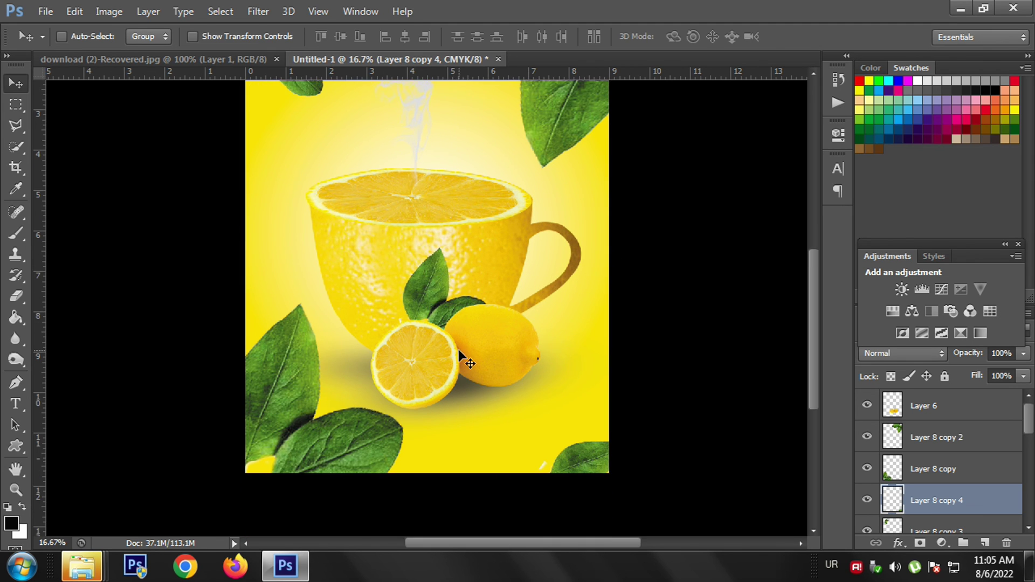
scroll(531, 329, up, 1)
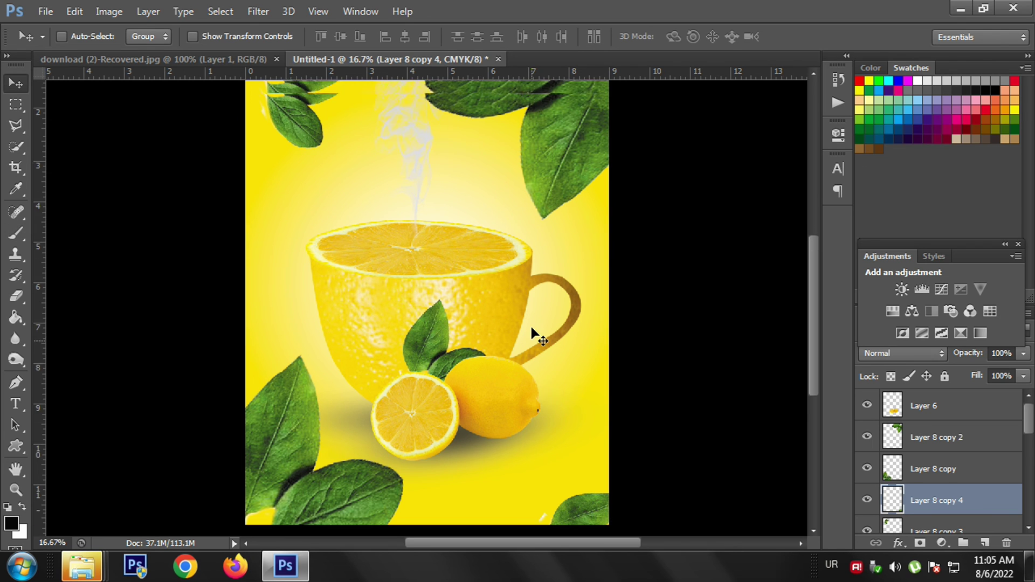
scroll(531, 330, up, 2)
key(ctrl+minus)
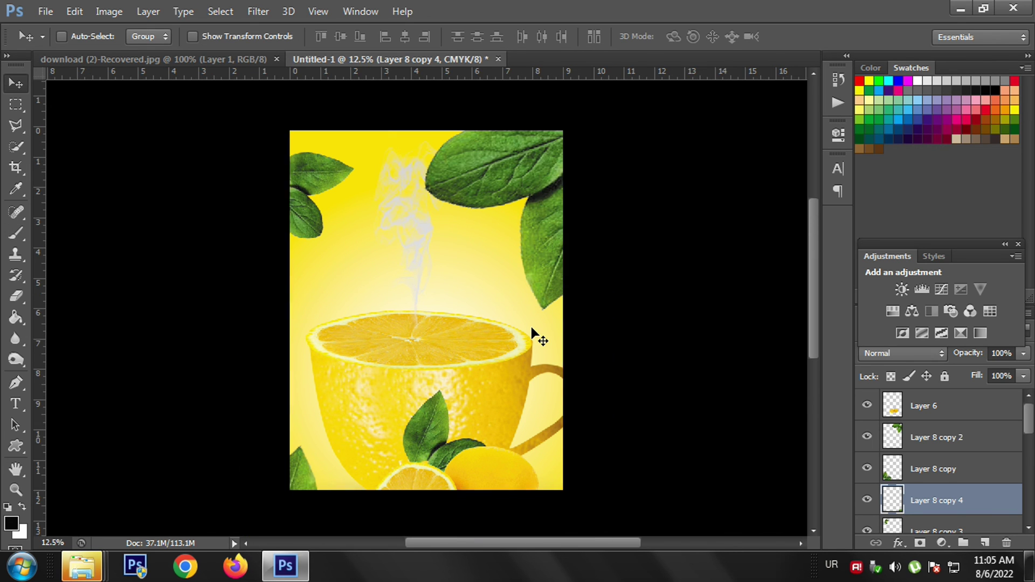